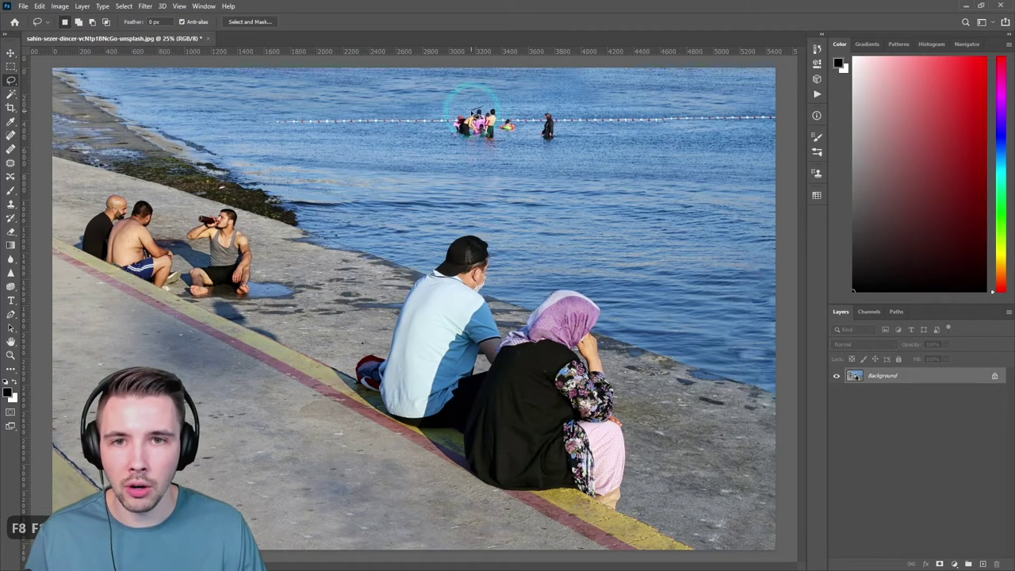
Step: Lasso the group of bathers by the buoy line, fill the selection with Content-Aware at Normal mode and 100% opacity, and deselect
{"action": "left_click_drag", "start_coordinate": [478, 105], "coordinate": [445, 123]}
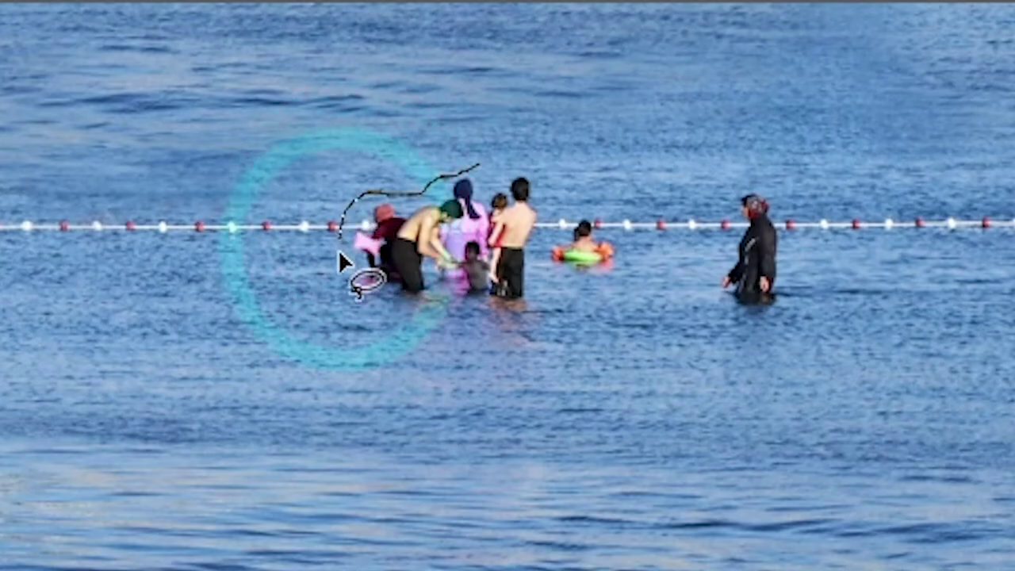
{"action": "left_click_drag", "start_coordinate": [338, 248], "coordinate": [400, 333]}
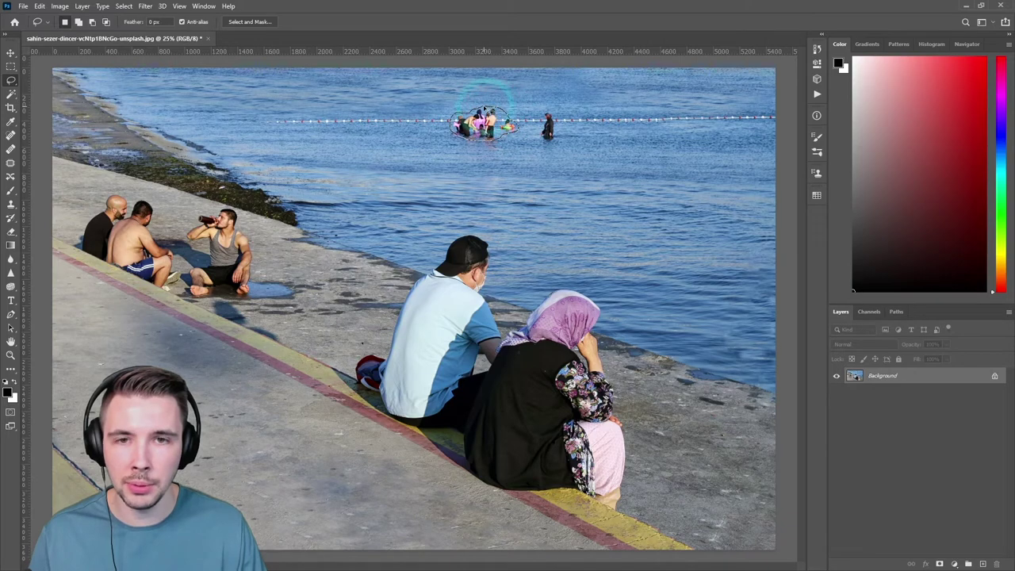
{"action": "scroll", "coordinate": [506, 139], "scroll_direction": "up", "scroll_amount": 5}
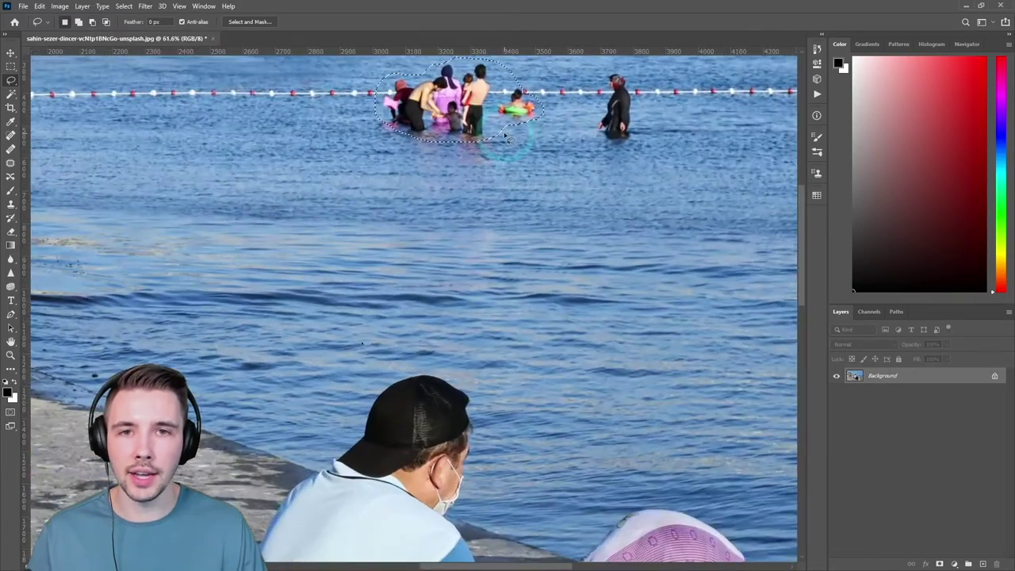
{"action": "scroll", "coordinate": [505, 139], "scroll_direction": "down", "scroll_amount": 1}
{"action": "scroll", "coordinate": [504, 141], "scroll_direction": "up", "scroll_amount": 3}
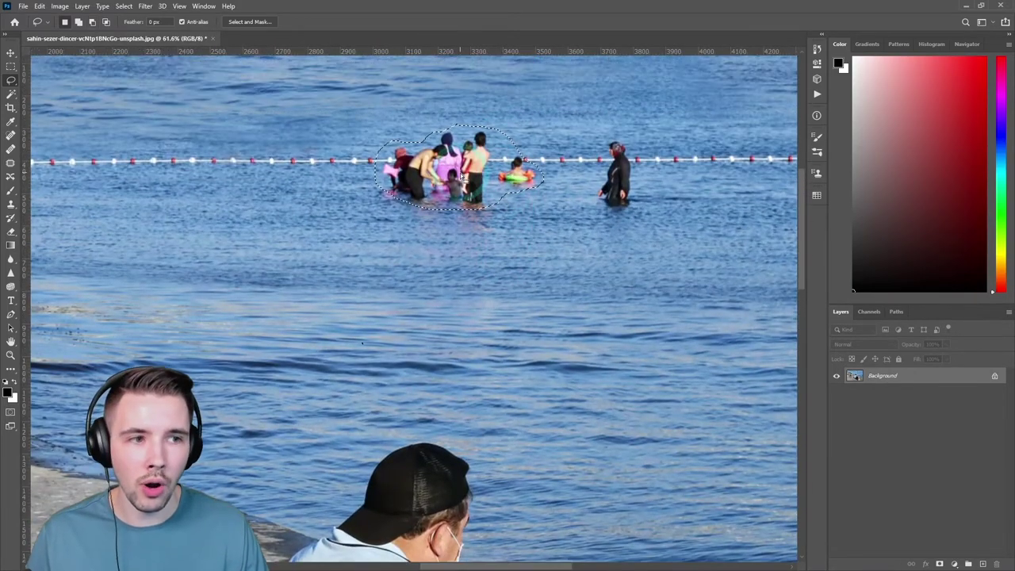
{"action": "right_click", "coordinate": [454, 172]}
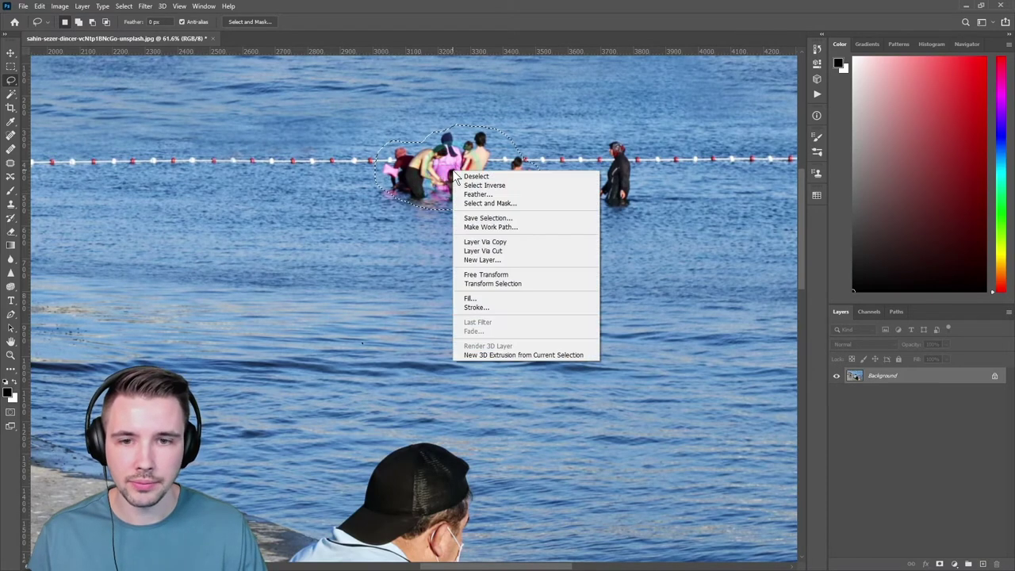
{"action": "left_click", "coordinate": [497, 296]}
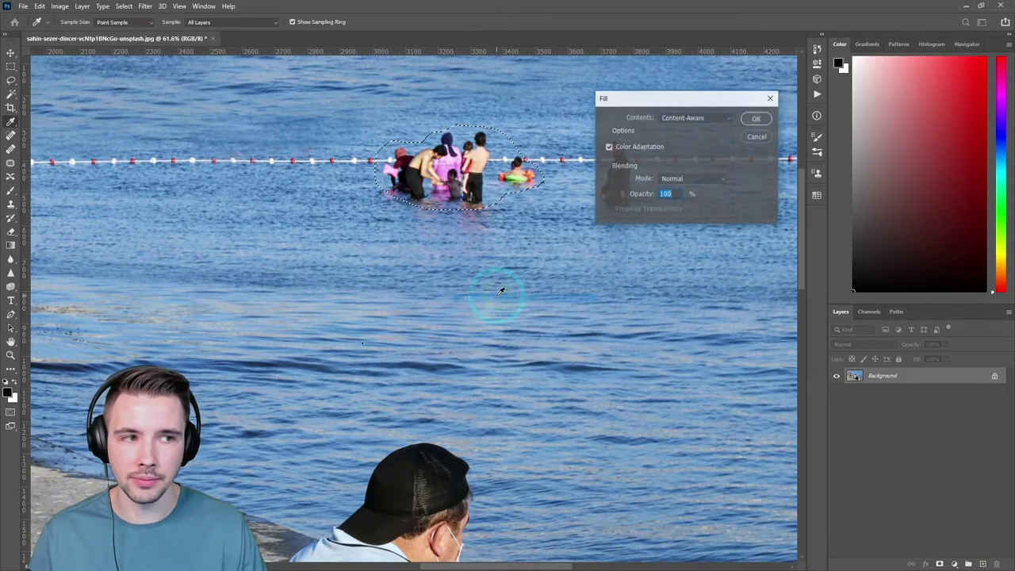
{"action": "left_click", "coordinate": [757, 120]}
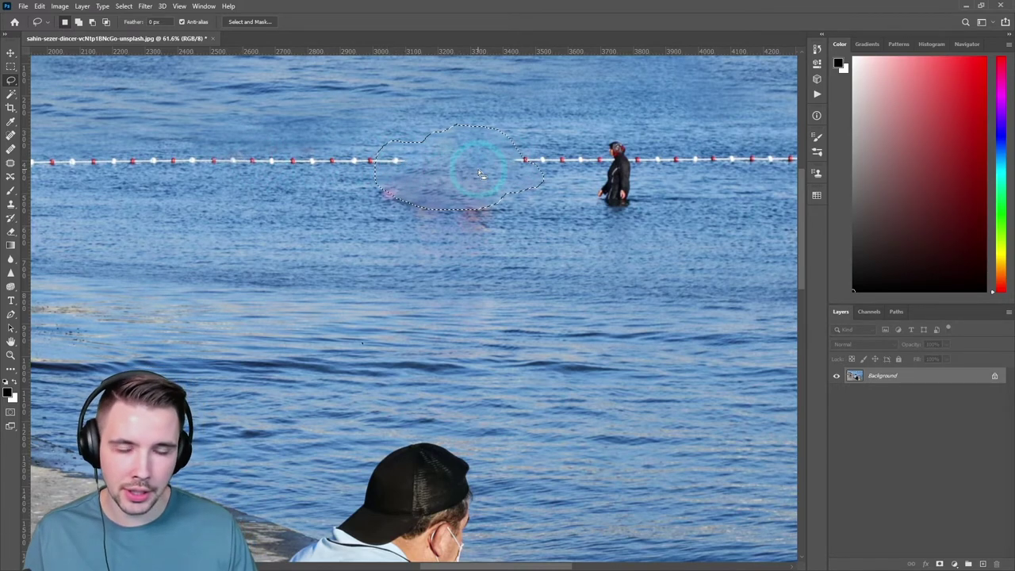
{"action": "key", "text": "ctrl+d"}
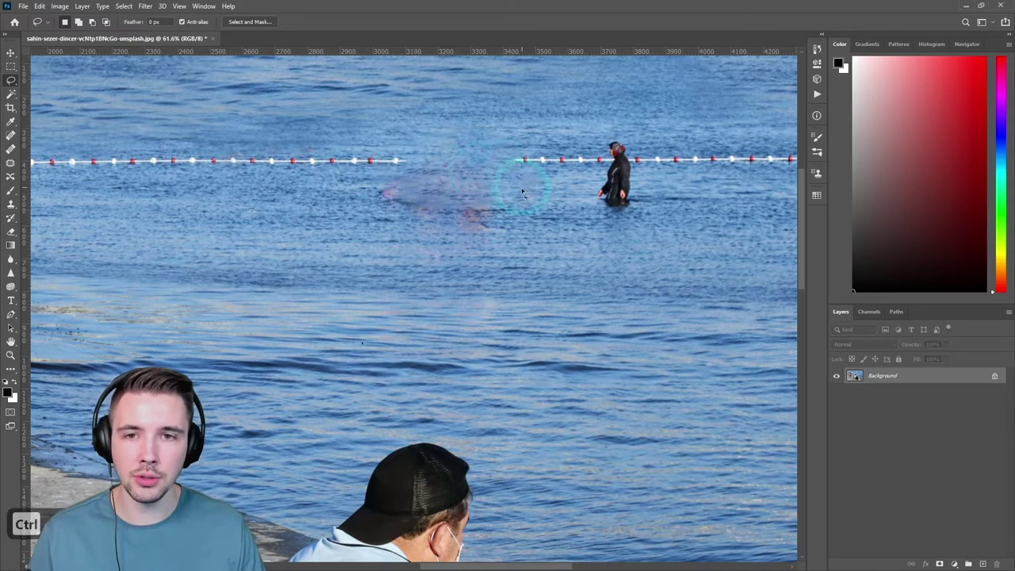
Step: Lasso the lone bather in black standing in the water, replace them with a Content-Aware fill, and clear the selection
{"action": "scroll", "coordinate": [522, 191], "scroll_direction": "down", "scroll_amount": 1}
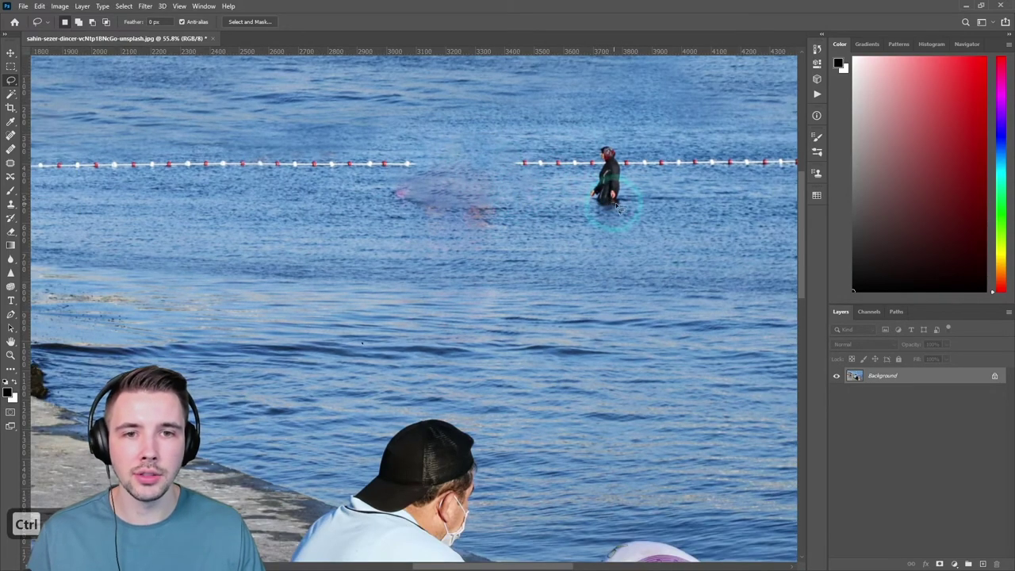
{"action": "mouse_move", "coordinate": [623, 202]}
{"action": "left_mouse_down"}
{"action": "mouse_move", "coordinate": [623, 149]}
{"action": "mouse_move", "coordinate": [607, 141]}
{"action": "mouse_move", "coordinate": [596, 163]}
{"action": "left_mouse_up"}
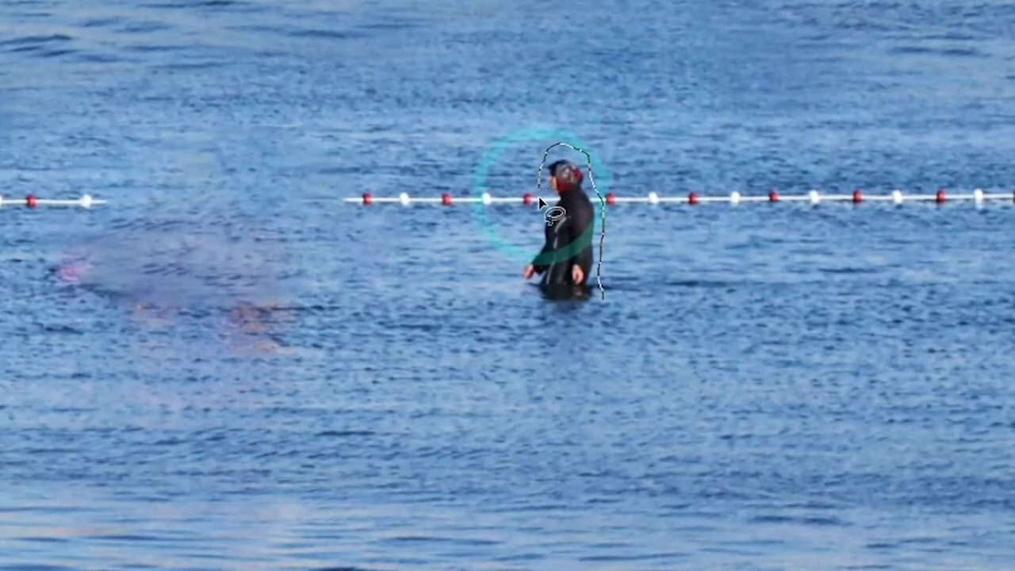
{"action": "mouse_move", "coordinate": [540, 203]}
{"action": "left_mouse_down"}
{"action": "mouse_move", "coordinate": [517, 284]}
{"action": "mouse_move", "coordinate": [559, 307]}
{"action": "mouse_move", "coordinate": [590, 307]}
{"action": "mouse_move", "coordinate": [600, 290]}
{"action": "left_mouse_up"}
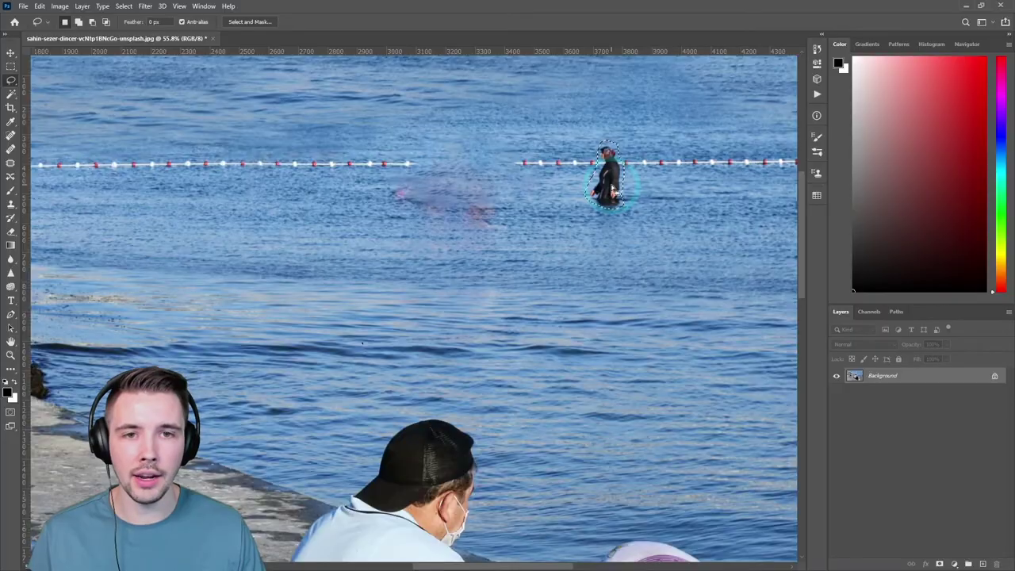
{"action": "right_click", "coordinate": [612, 191]}
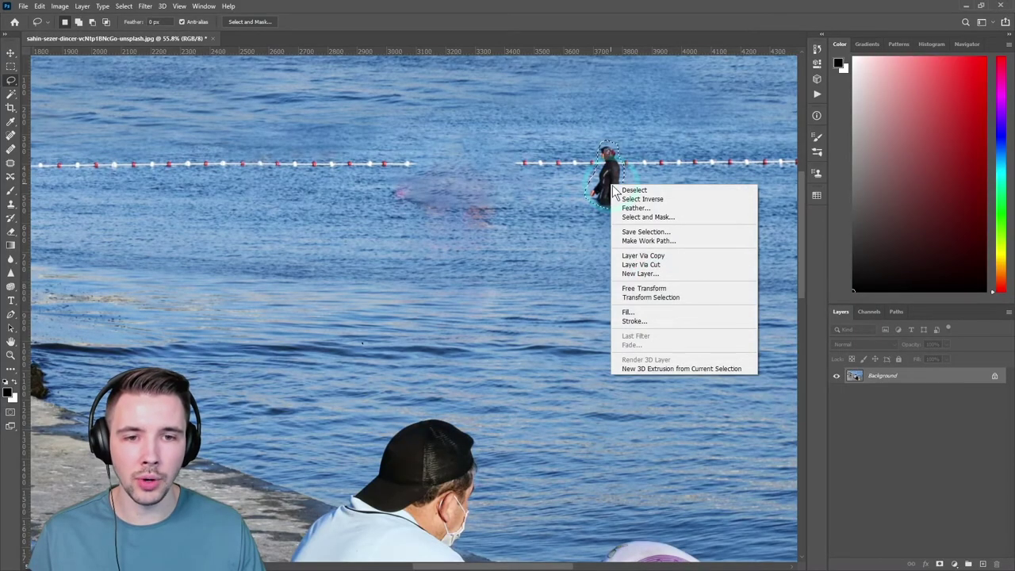
{"action": "left_click", "coordinate": [659, 313]}
{"action": "left_click", "coordinate": [754, 117]}
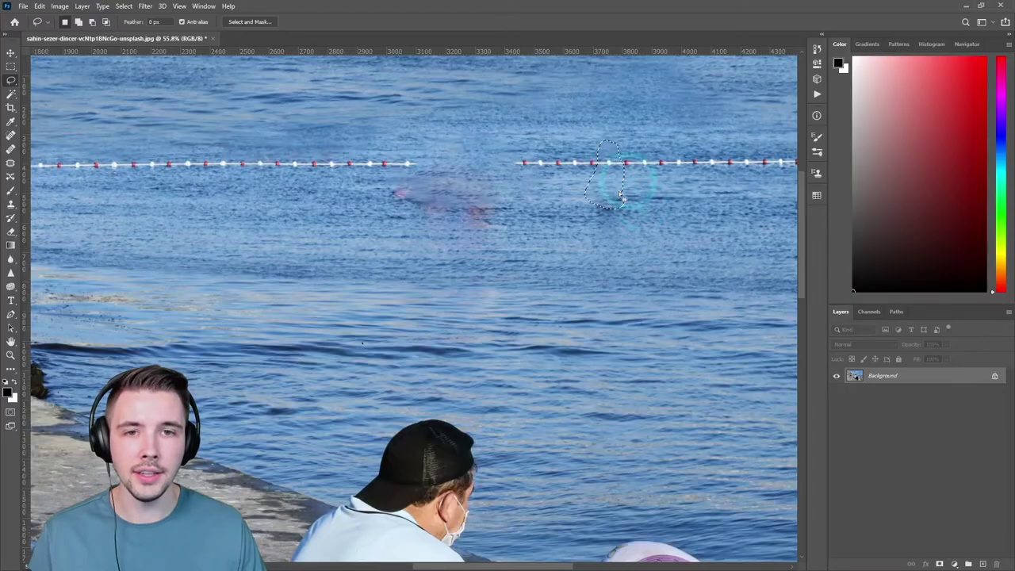
{"action": "key", "text": "ctrl+d"}
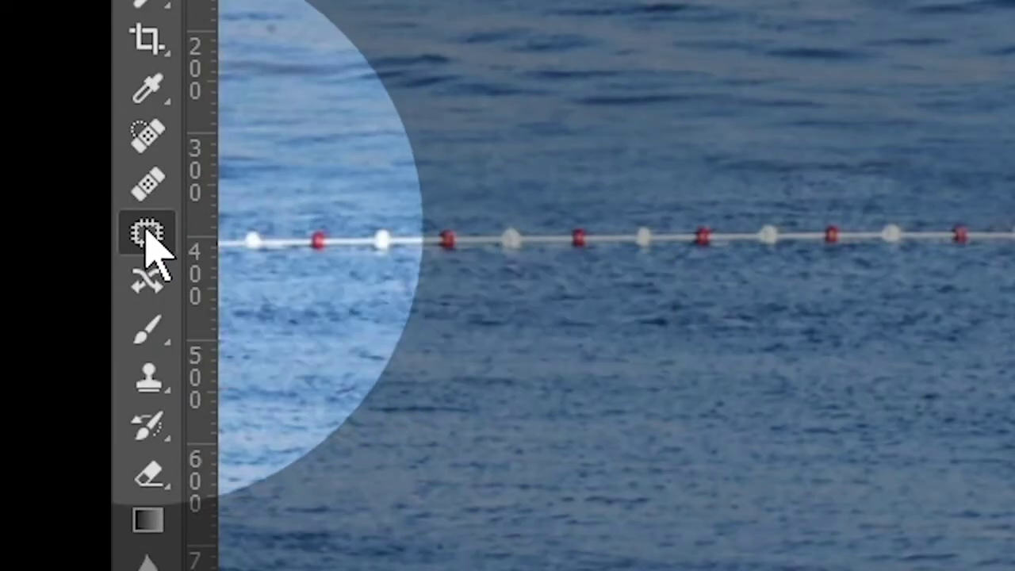
Step: Outline the group of bathers with the Patch tool and patch them from clean water, keeping the buoy line aligned
{"action": "key", "text": "F10"}
{"action": "key", "text": "F8"}
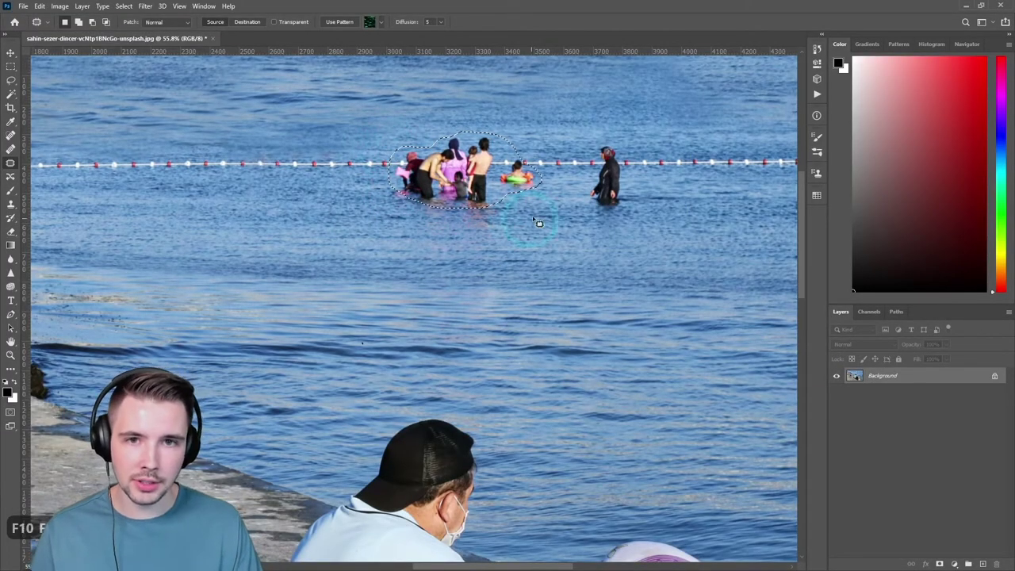
{"action": "key", "text": "ctrl+d"}
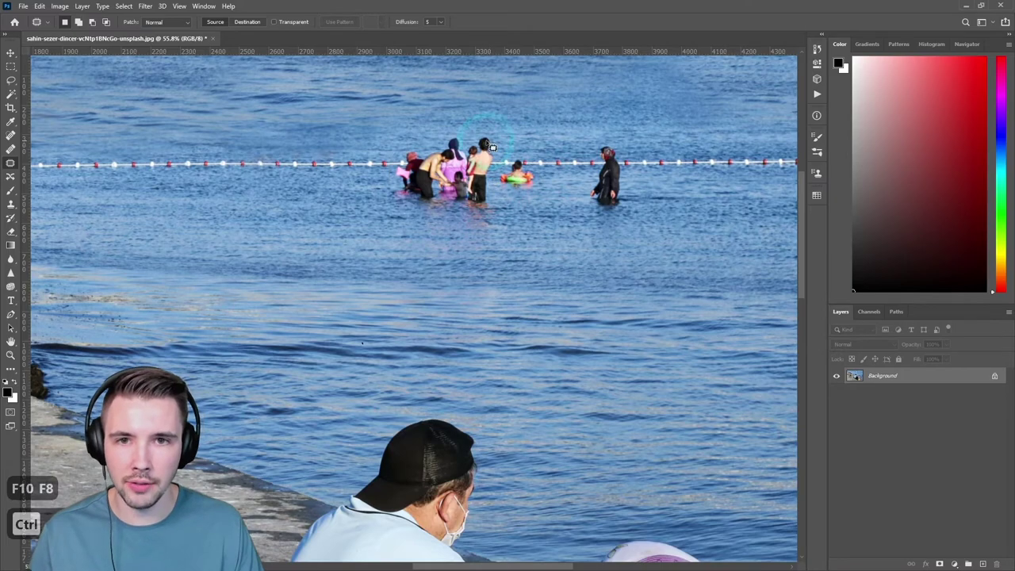
{"action": "mouse_move", "coordinate": [491, 140]}
{"action": "left_mouse_down"}
{"action": "mouse_move", "coordinate": [548, 157]}
{"action": "mouse_move", "coordinate": [523, 177]}
{"action": "mouse_move", "coordinate": [481, 162]}
{"action": "mouse_move", "coordinate": [428, 198]}
{"action": "mouse_move", "coordinate": [378, 205]}
{"action": "left_mouse_up"}
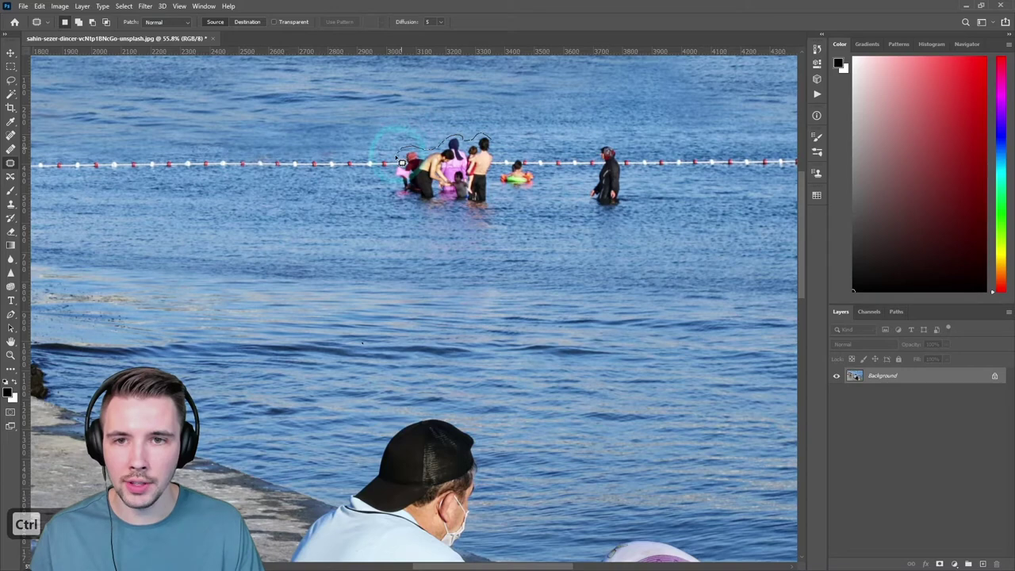
{"action": "mouse_move", "coordinate": [402, 162]}
{"action": "left_mouse_down"}
{"action": "mouse_move", "coordinate": [390, 193]}
{"action": "mouse_move", "coordinate": [411, 201]}
{"action": "mouse_move", "coordinate": [485, 208]}
{"action": "mouse_move", "coordinate": [495, 191]}
{"action": "mouse_move", "coordinate": [541, 190]}
{"action": "left_mouse_up"}
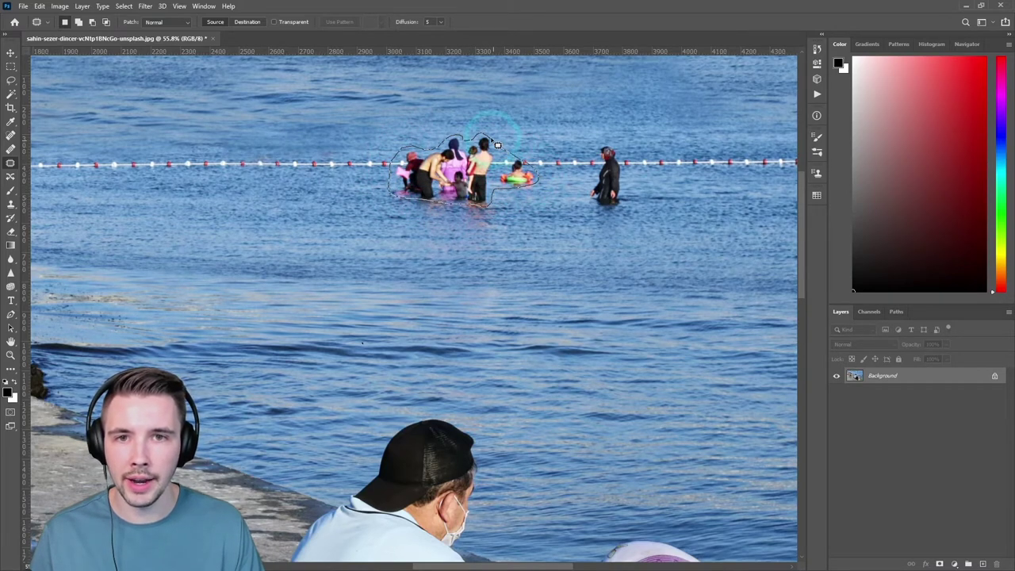
{"action": "left_click_drag", "start_coordinate": [497, 145], "coordinate": [480, 137]}
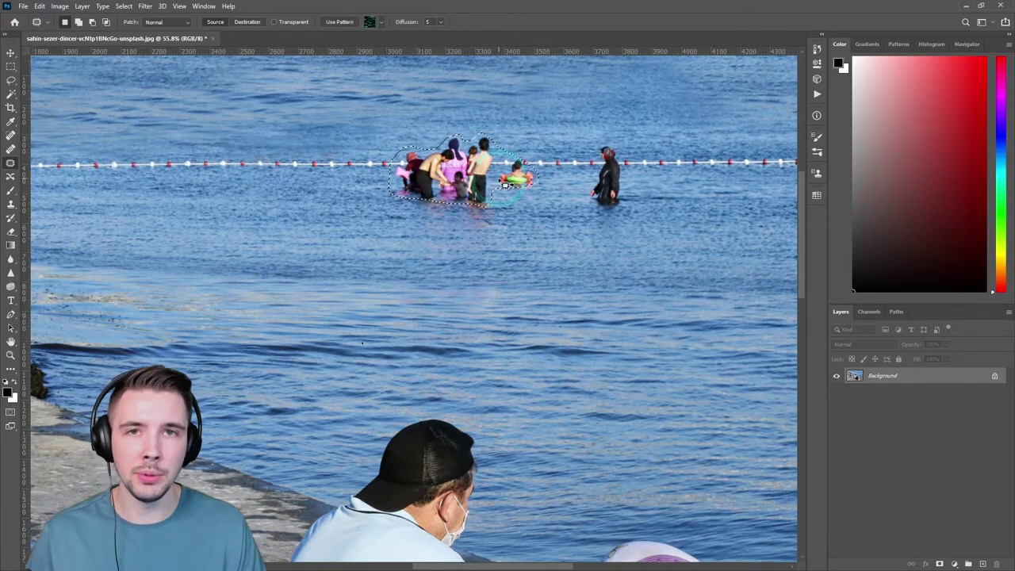
{"action": "left_click_drag", "start_coordinate": [465, 170], "coordinate": [427, 168]}
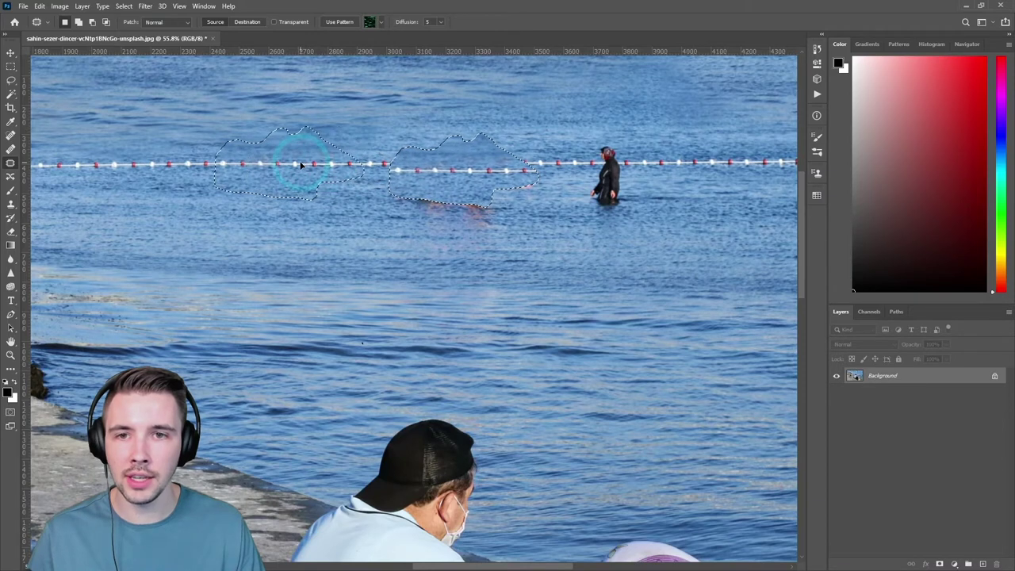
{"action": "left_click_drag", "start_coordinate": [300, 165], "coordinate": [298, 171]}
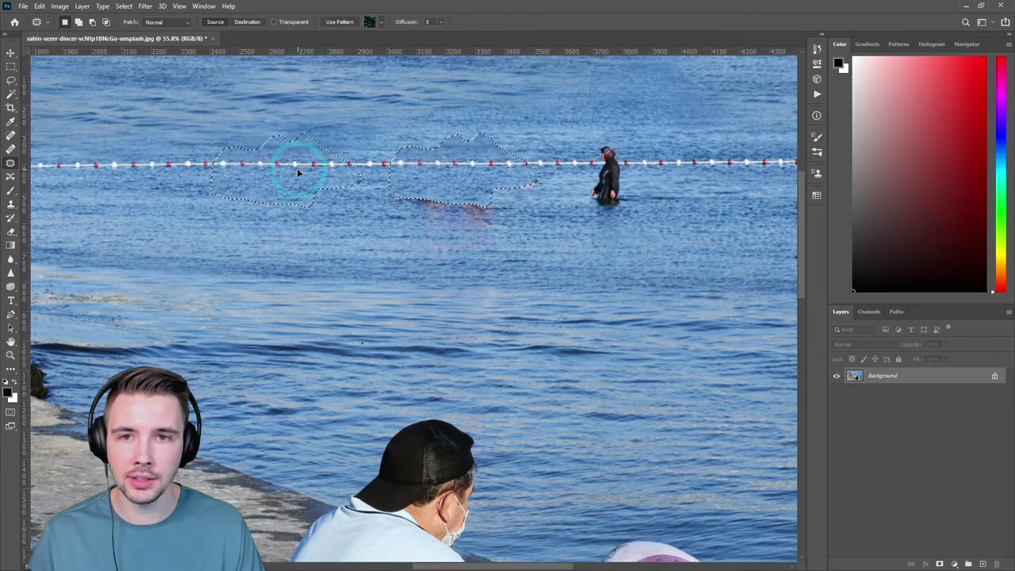
{"action": "left_click_drag", "start_coordinate": [297, 169], "coordinate": [300, 168]}
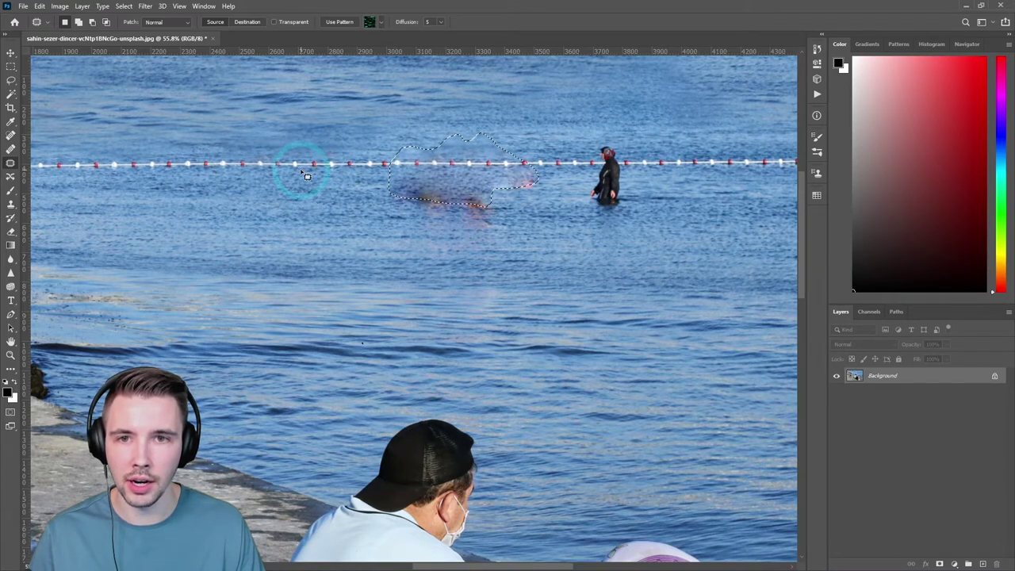
{"action": "key", "text": "ctrl+d"}
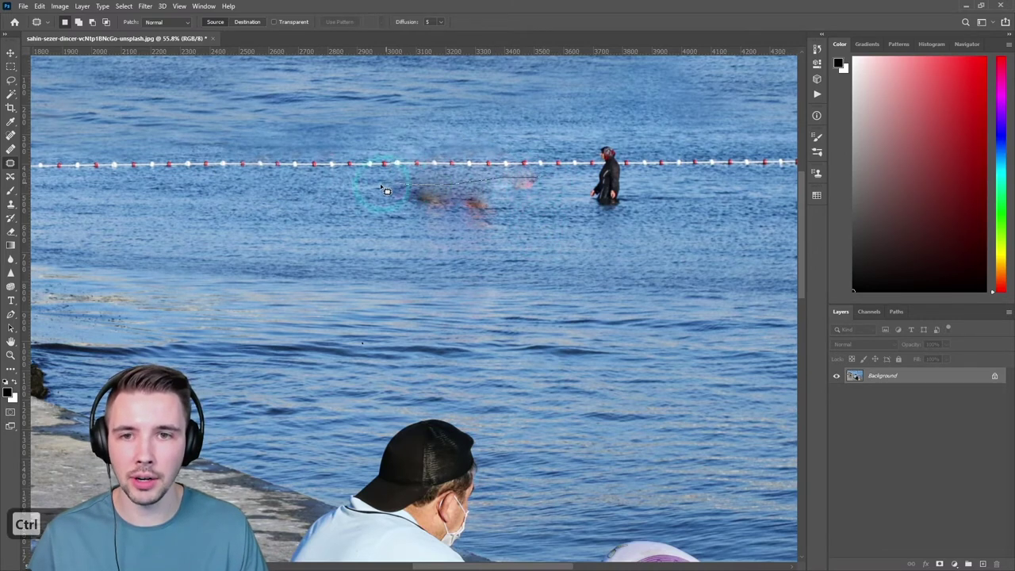
Step: Patch the discoloured remnants below the buoy line where the group stood, using clean water as the source, and deselect
{"action": "mouse_move", "coordinate": [381, 188]}
{"action": "left_mouse_down"}
{"action": "mouse_move", "coordinate": [398, 208]}
{"action": "mouse_move", "coordinate": [459, 240]}
{"action": "left_mouse_up"}
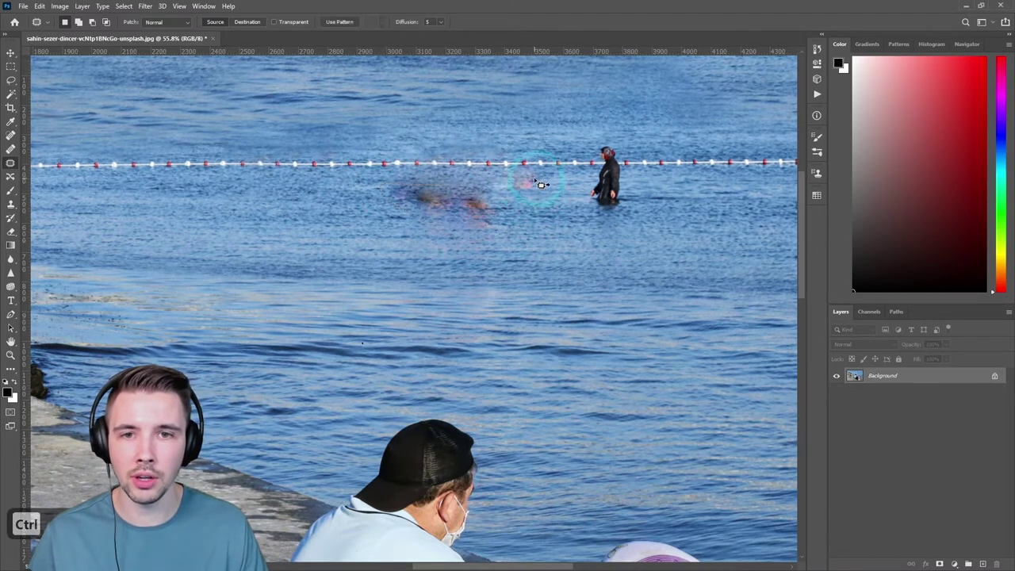
{"action": "left_click_drag", "start_coordinate": [486, 206], "coordinate": [732, 211]}
{"action": "key", "text": "ctrl+d"}
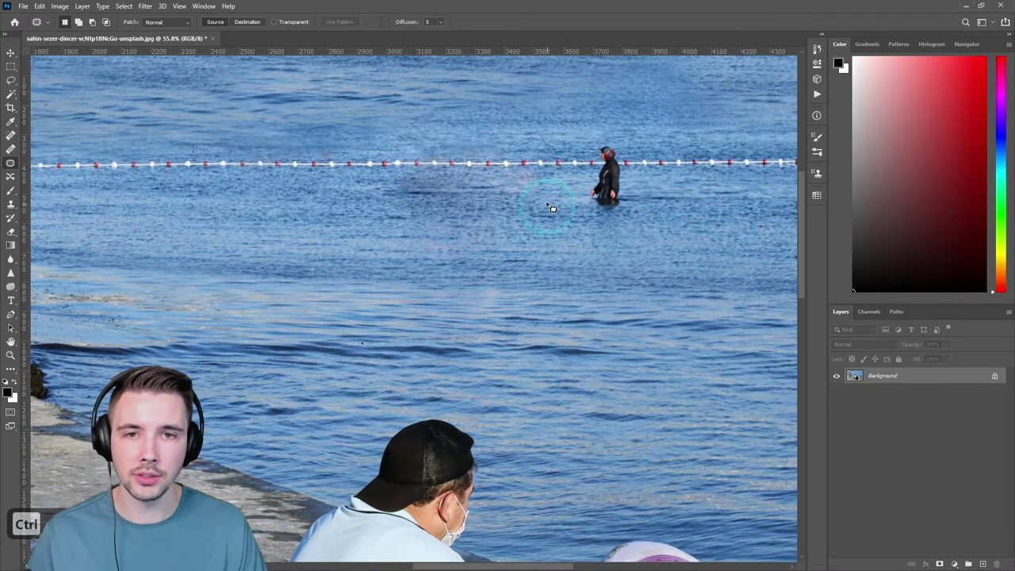
Step: Outline the lone bather in black with the Patch tool, patch them from neighbouring water with the buoy line matched, and deselect
{"action": "mouse_move", "coordinate": [602, 178]}
{"action": "left_mouse_down"}
{"action": "mouse_move", "coordinate": [608, 195]}
{"action": "mouse_move", "coordinate": [630, 190]}
{"action": "mouse_move", "coordinate": [622, 161]}
{"action": "mouse_move", "coordinate": [607, 152]}
{"action": "mouse_move", "coordinate": [593, 160]}
{"action": "mouse_move", "coordinate": [594, 186]}
{"action": "left_mouse_up"}
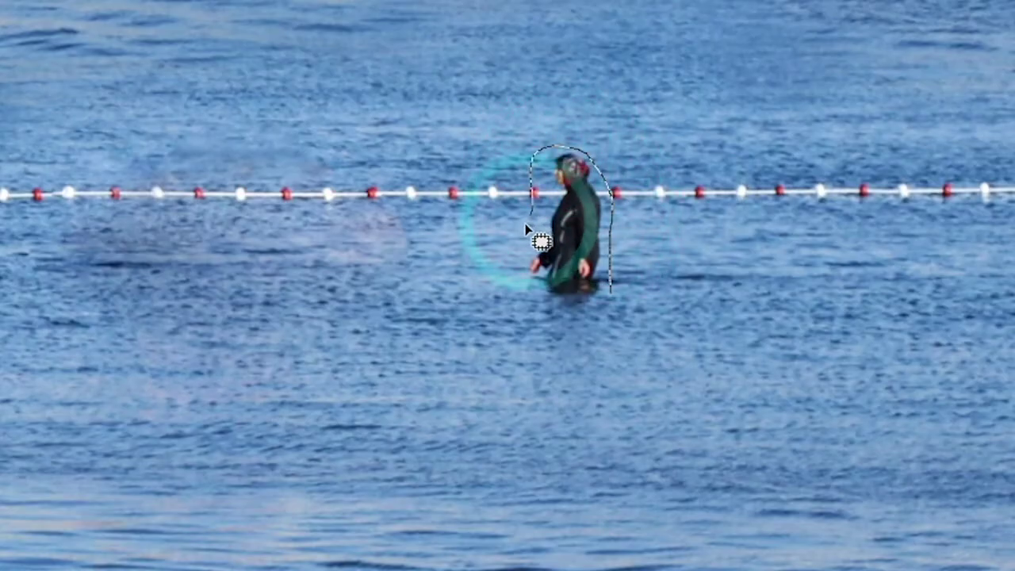
{"action": "left_click_drag", "start_coordinate": [526, 225], "coordinate": [608, 294]}
{"action": "left_click_drag", "start_coordinate": [590, 236], "coordinate": [485, 232]}
{"action": "left_click_drag", "start_coordinate": [571, 182], "coordinate": [570, 181]}
{"action": "key", "text": "ctrl+d"}
Step: Clone clean water sampled just below the buoy line over the discoloured smudges where the group stood, using the Clone Stamp tool
{"action": "scroll", "coordinate": [670, 263], "scroll_direction": "down", "scroll_amount": 4}
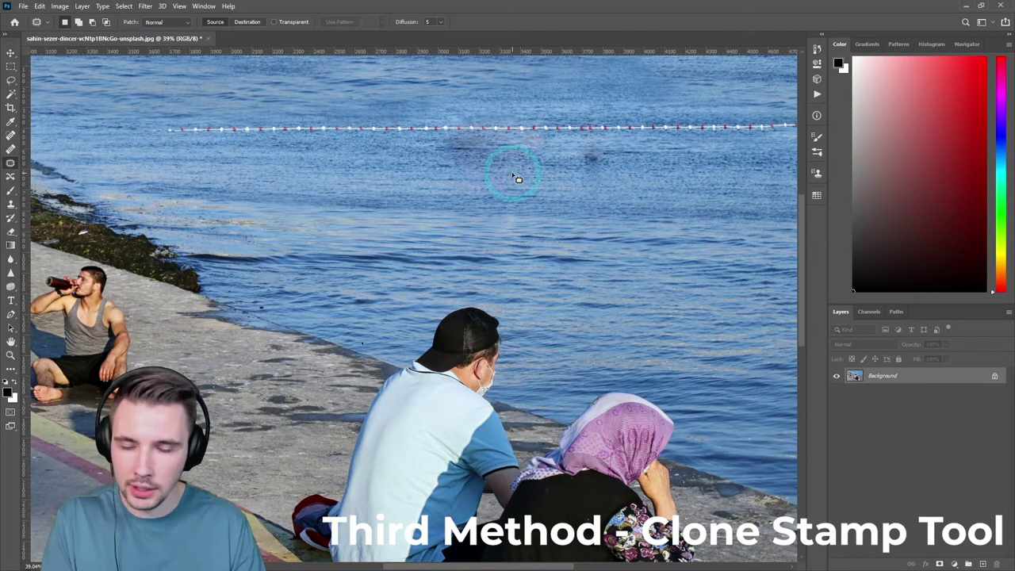
{"action": "key", "text": "F8"}
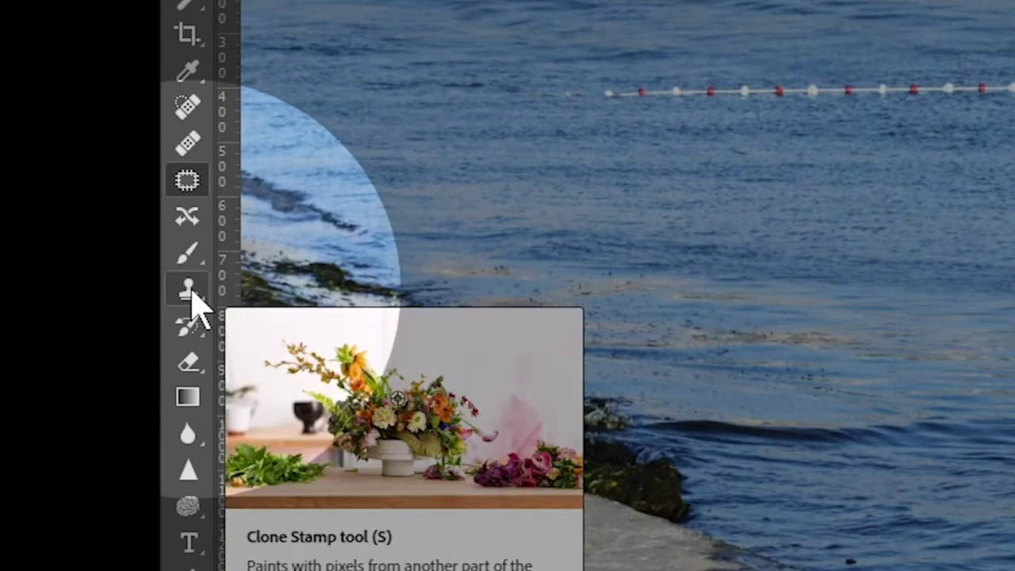
{"action": "left_click", "coordinate": [191, 295]}
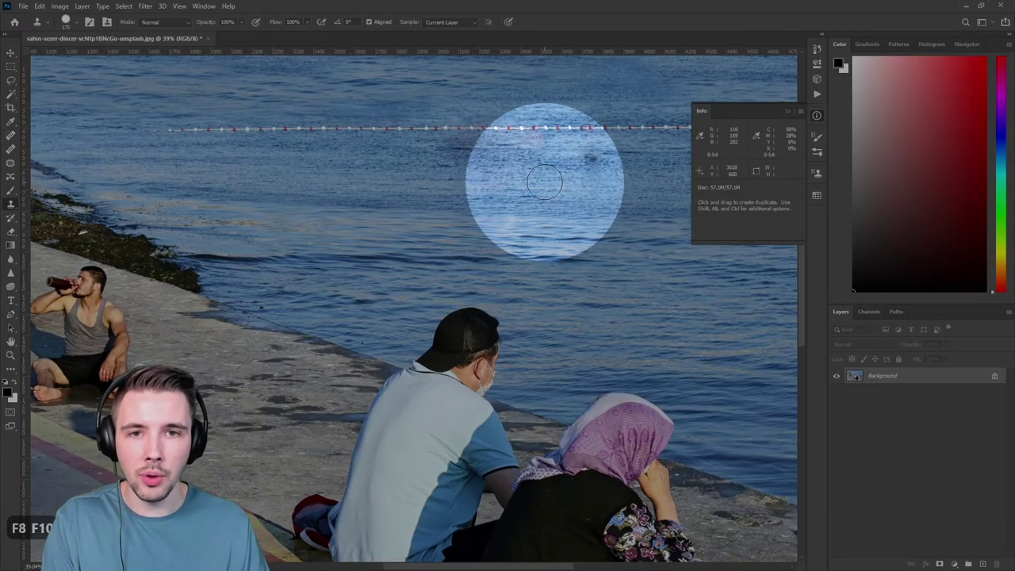
{"action": "key", "text": "F8"}
{"action": "key", "text": "F8"}
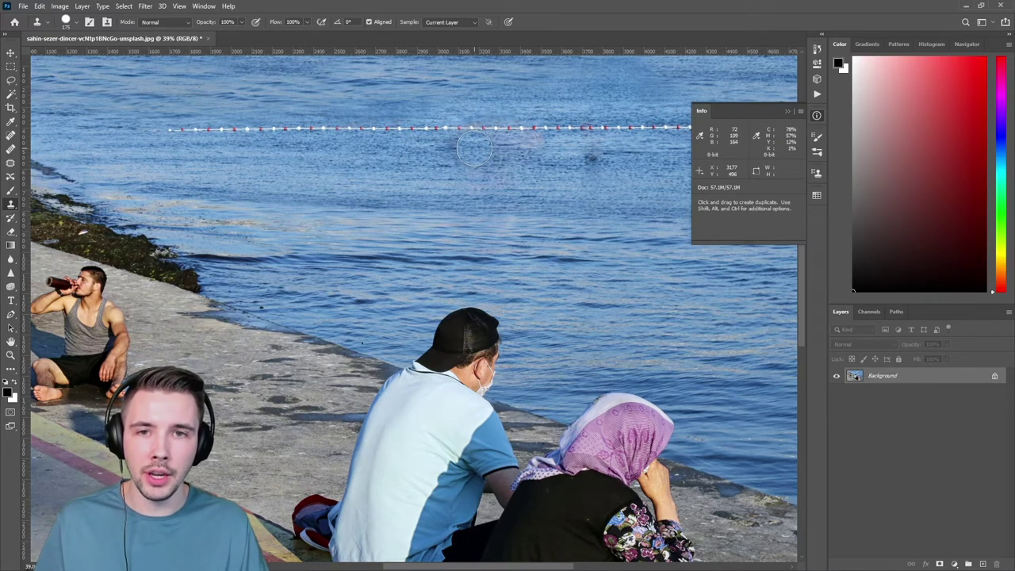
{"action": "left_click", "coordinate": [417, 149], "text": "alt"}
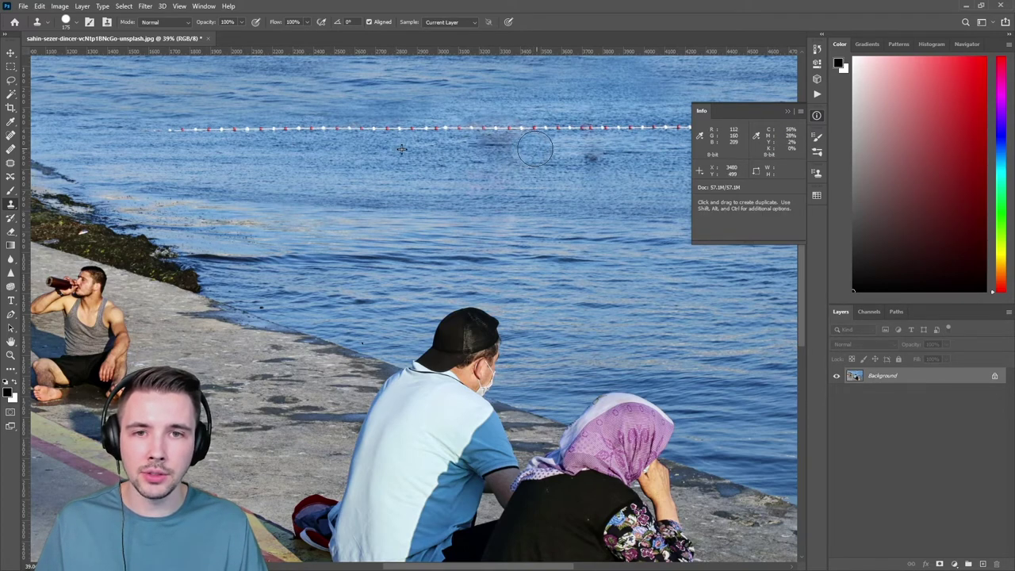
{"action": "left_click_drag", "start_coordinate": [535, 149], "coordinate": [491, 150]}
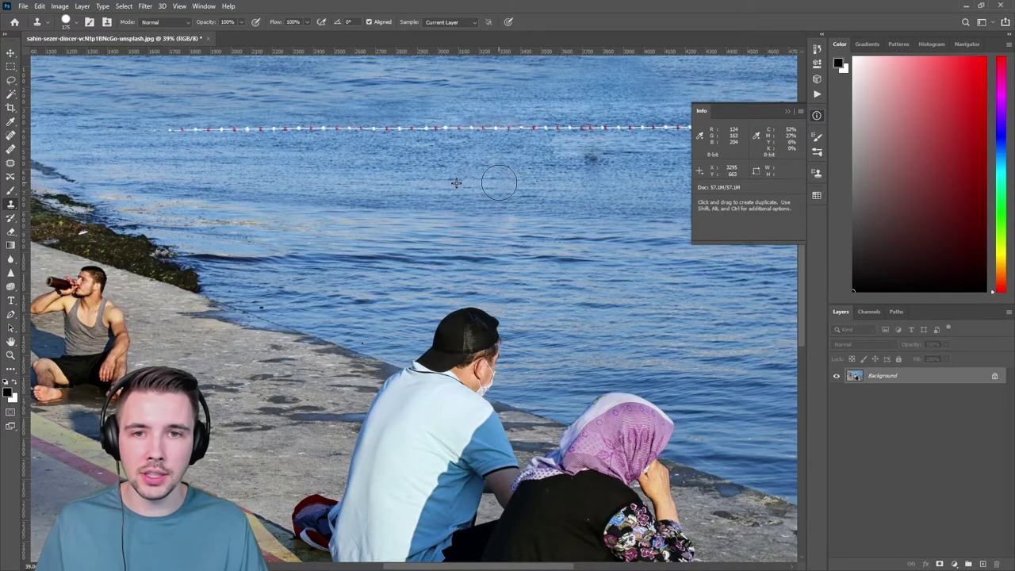
Step: Try broad Clone Stamp strokes across the water and buoy line from a newly sampled water spot, and undo them
{"action": "left_click", "coordinate": [385, 166], "text": "alt"}
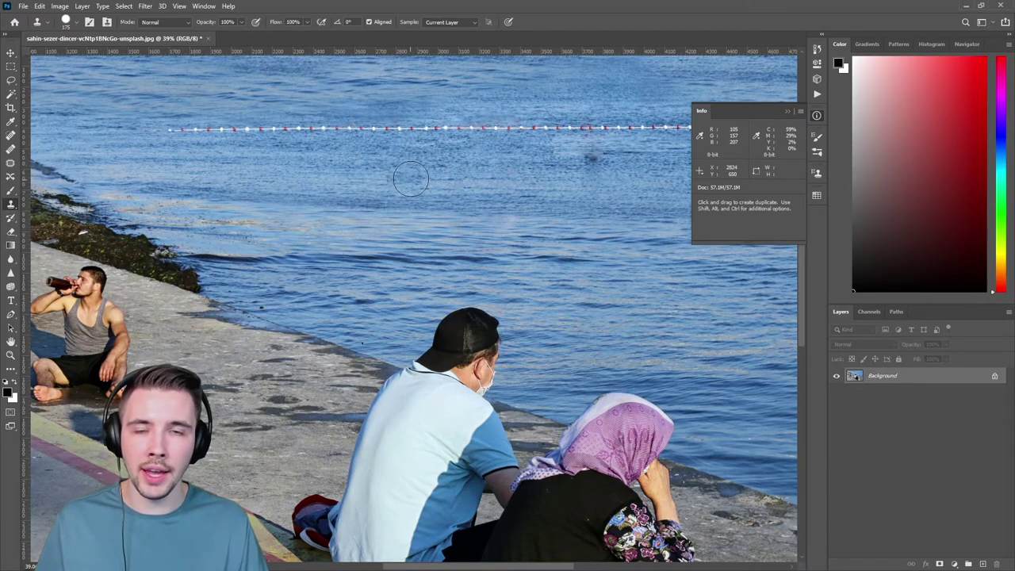
{"action": "mouse_move", "coordinate": [554, 164]}
{"action": "left_mouse_down"}
{"action": "mouse_move", "coordinate": [525, 161]}
{"action": "mouse_move", "coordinate": [538, 184]}
{"action": "mouse_move", "coordinate": [567, 172]}
{"action": "mouse_move", "coordinate": [504, 186]}
{"action": "mouse_move", "coordinate": [573, 212]}
{"action": "mouse_move", "coordinate": [542, 162]}
{"action": "mouse_move", "coordinate": [440, 225]}
{"action": "mouse_move", "coordinate": [323, 172]}
{"action": "mouse_move", "coordinate": [378, 121]}
{"action": "mouse_move", "coordinate": [481, 147]}
{"action": "mouse_move", "coordinate": [579, 110]}
{"action": "mouse_move", "coordinate": [520, 81]}
{"action": "mouse_move", "coordinate": [417, 141]}
{"action": "mouse_move", "coordinate": [381, 118]}
{"action": "left_mouse_up"}
{"action": "mouse_move", "coordinate": [553, 155]}
{"action": "left_mouse_down"}
{"action": "mouse_move", "coordinate": [540, 115]}
{"action": "mouse_move", "coordinate": [518, 142]}
{"action": "left_mouse_up"}
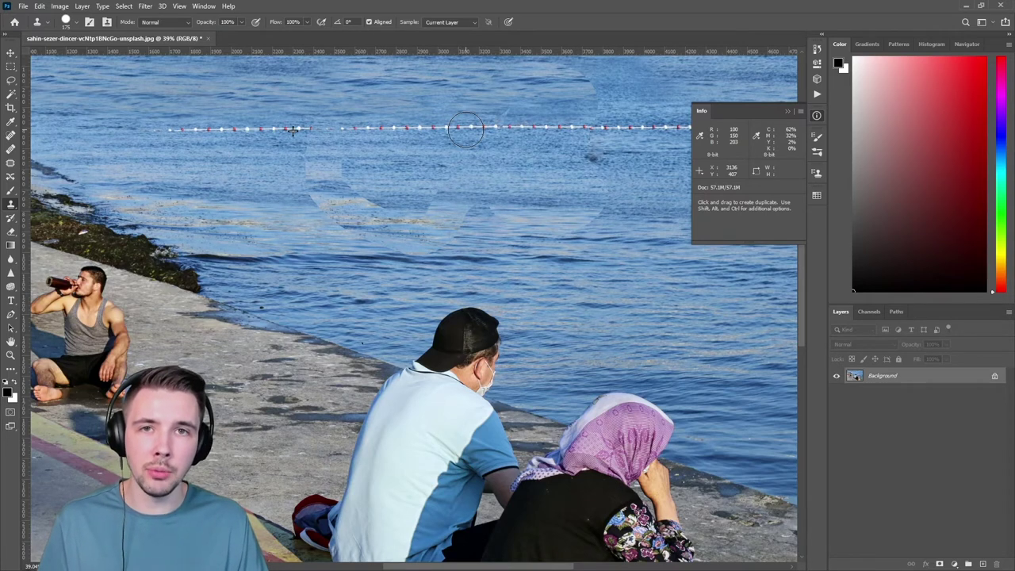
{"action": "mouse_move", "coordinate": [474, 162]}
{"action": "left_mouse_down"}
{"action": "mouse_move", "coordinate": [431, 176]}
{"action": "mouse_move", "coordinate": [444, 144]}
{"action": "mouse_move", "coordinate": [530, 178]}
{"action": "left_mouse_up"}
{"action": "key", "text": "ctrl+z"}
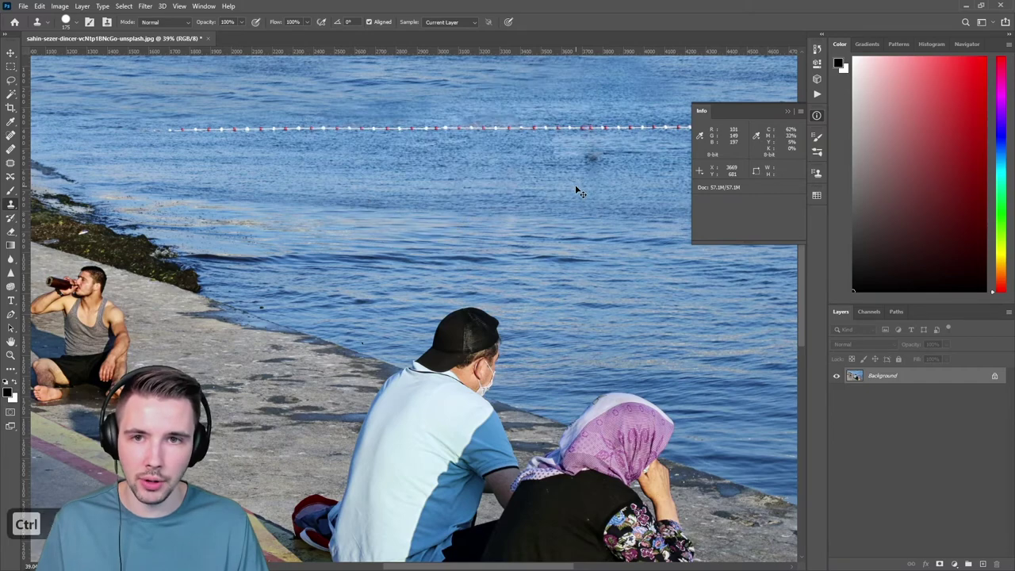
Step: Try outlining the two men seated side by side on the pier with the Lasso tool, and discard the selection
{"action": "scroll", "coordinate": [207, 367], "scroll_direction": "down", "scroll_amount": 3}
{"action": "scroll", "coordinate": [207, 368], "scroll_direction": "down", "scroll_amount": 3}
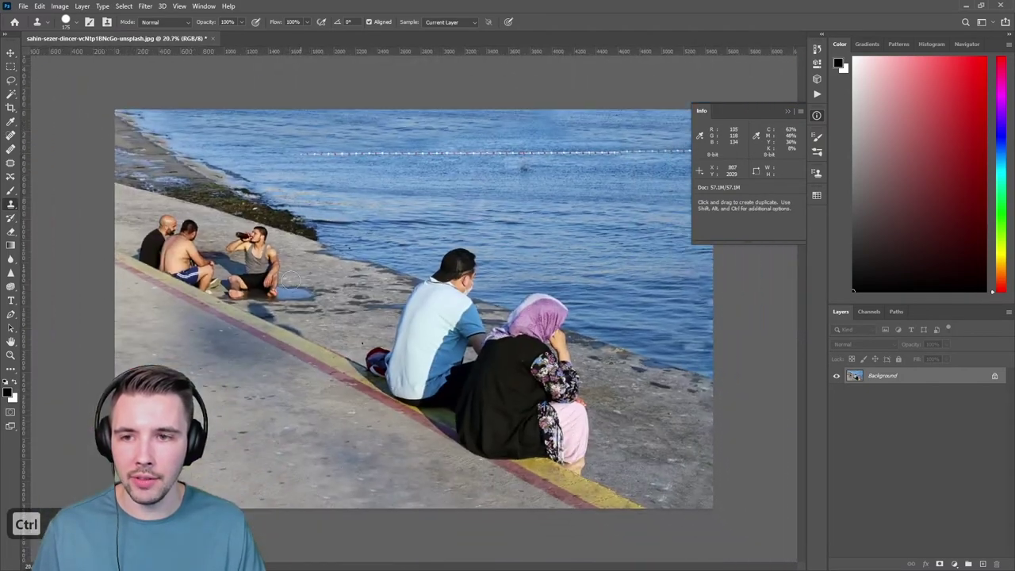
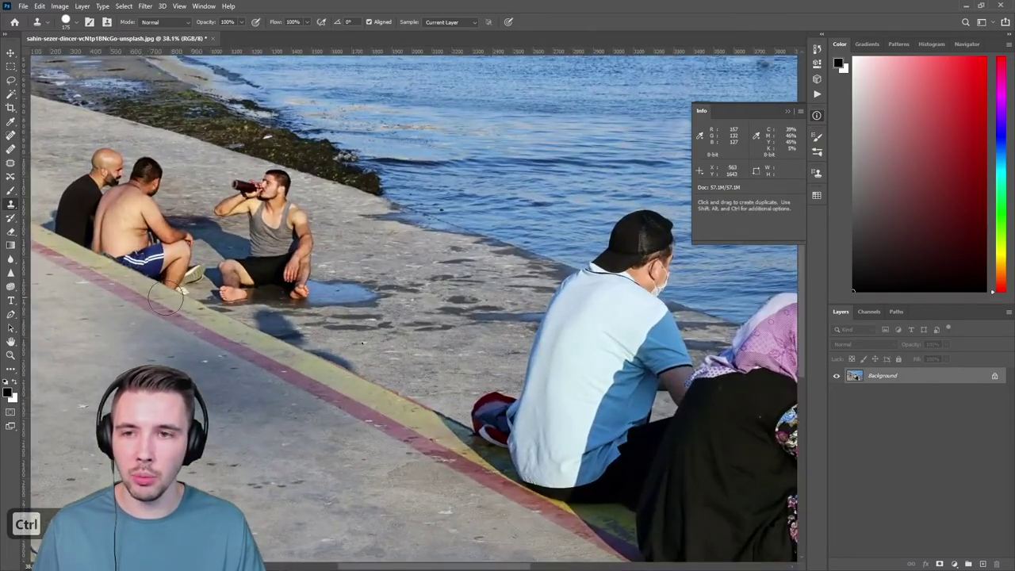
{"action": "left_click", "coordinate": [11, 53]}
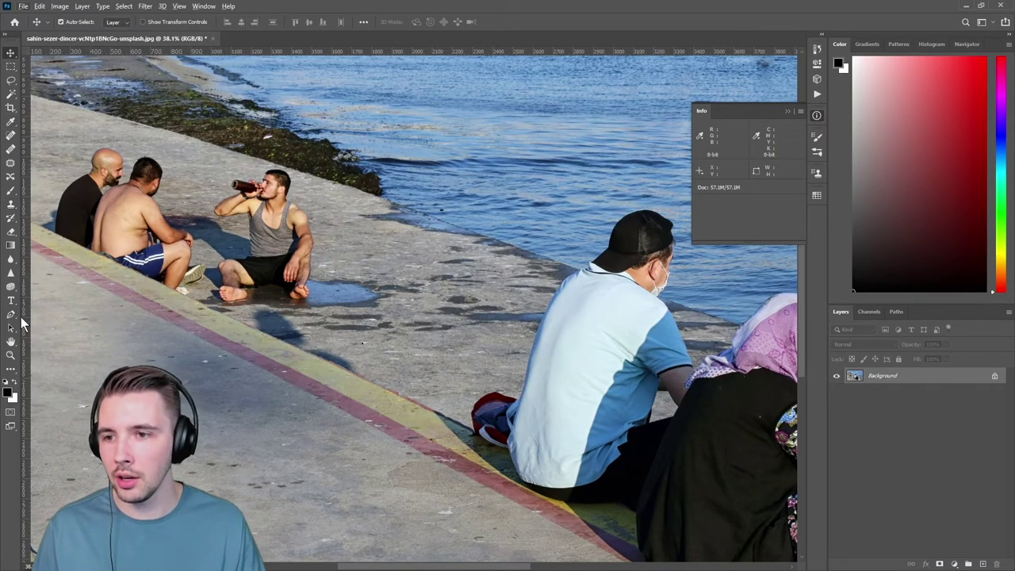
{"action": "left_click", "coordinate": [11, 341]}
{"action": "left_click_drag", "start_coordinate": [320, 238], "coordinate": [384, 274]}
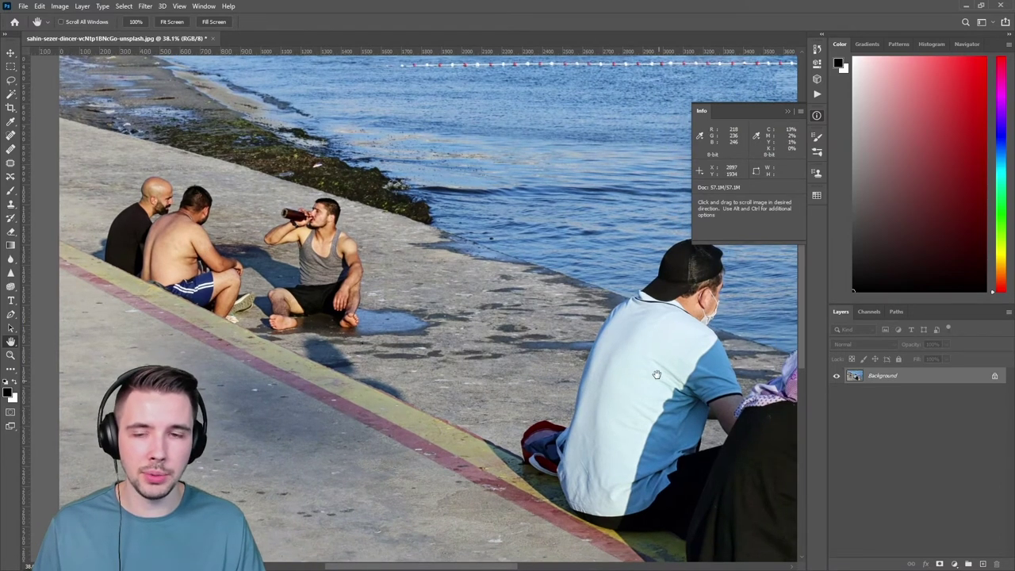
{"action": "left_click", "coordinate": [10, 81]}
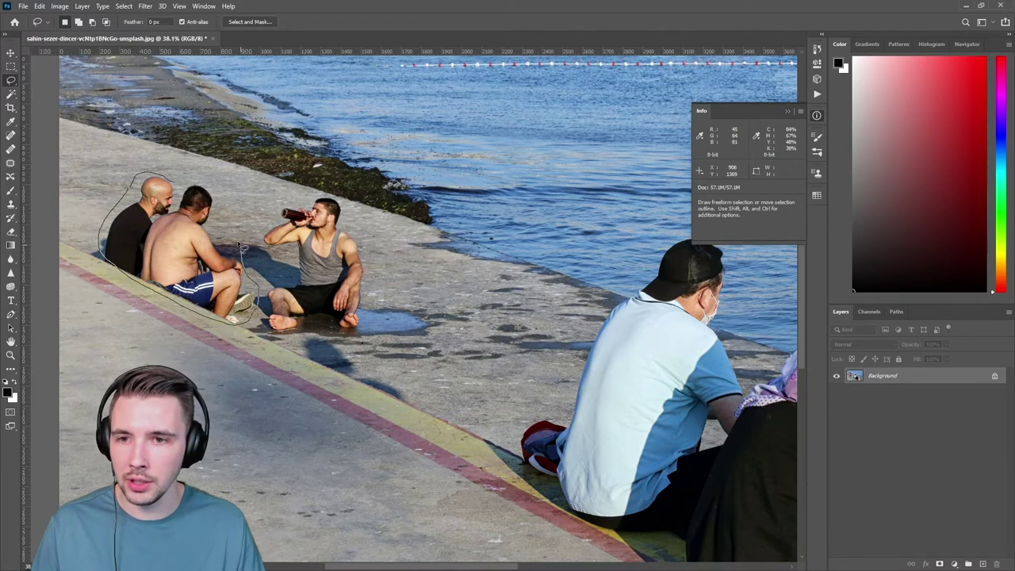
{"action": "left_click_drag", "start_coordinate": [174, 184], "coordinate": [175, 186]}
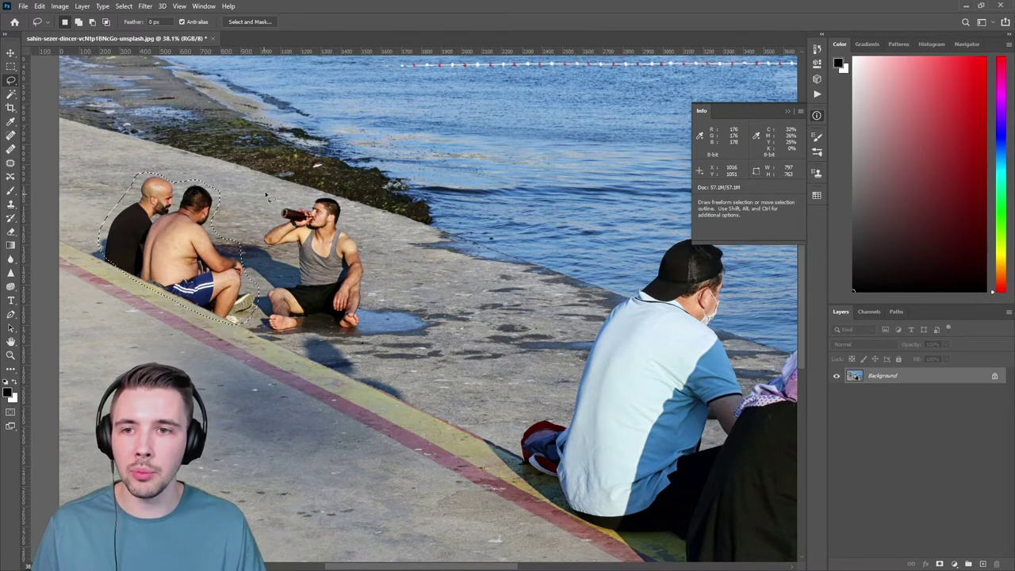
{"action": "left_click", "coordinate": [461, 336]}
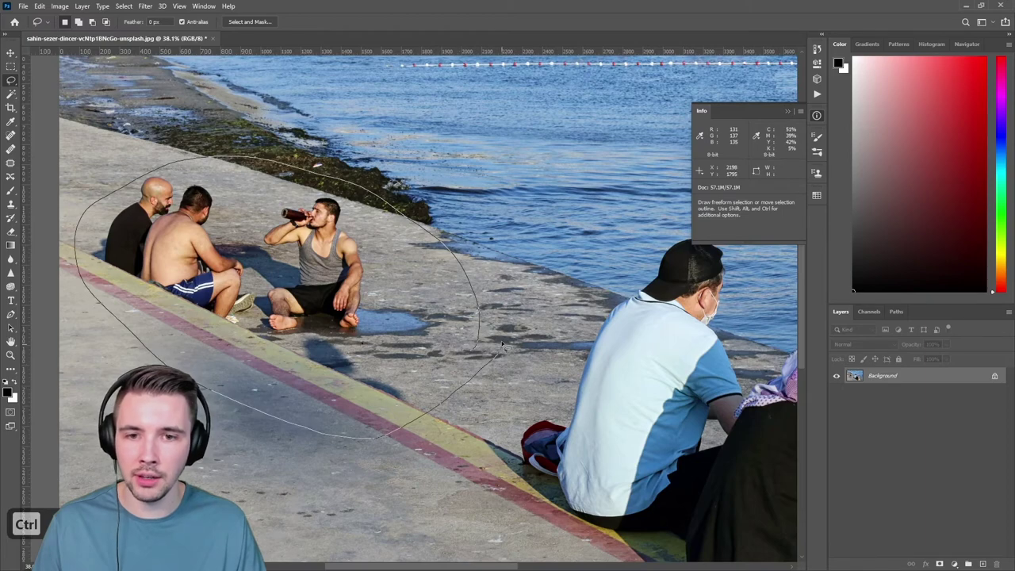
Step: Try Content-Aware Fill at 100% opacity on a wide, loose Lasso selection around all three men seated on the pier
{"action": "left_click_drag", "start_coordinate": [480, 306], "coordinate": [477, 310]}
{"action": "right_click", "coordinate": [439, 301]}
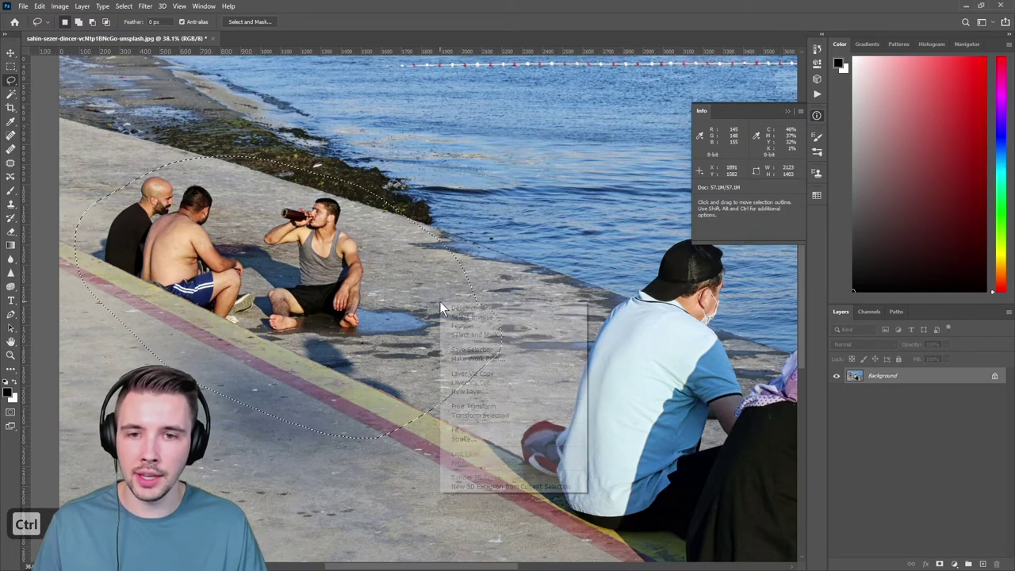
{"action": "left_click", "coordinate": [492, 432]}
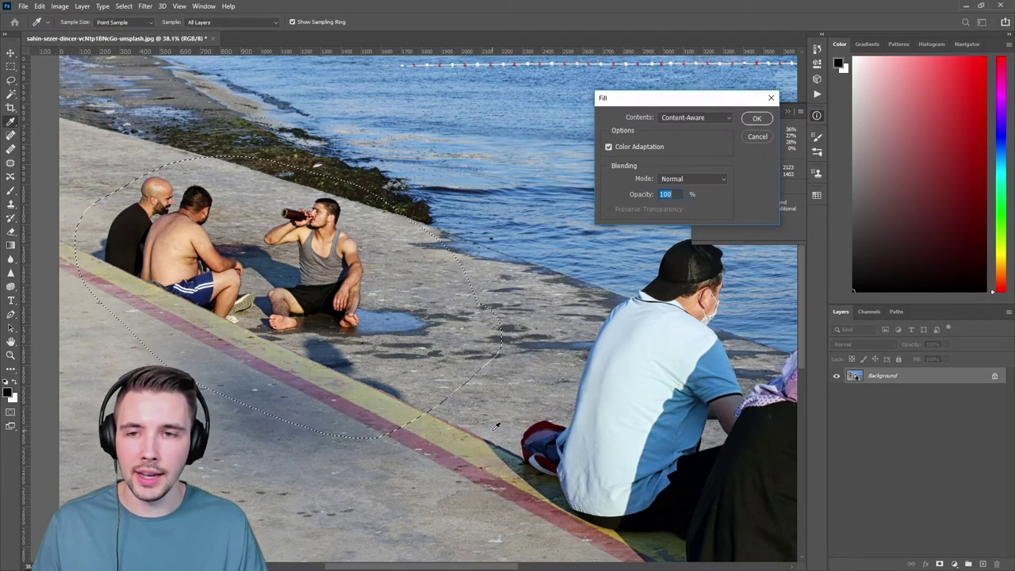
{"action": "left_click", "coordinate": [754, 121]}
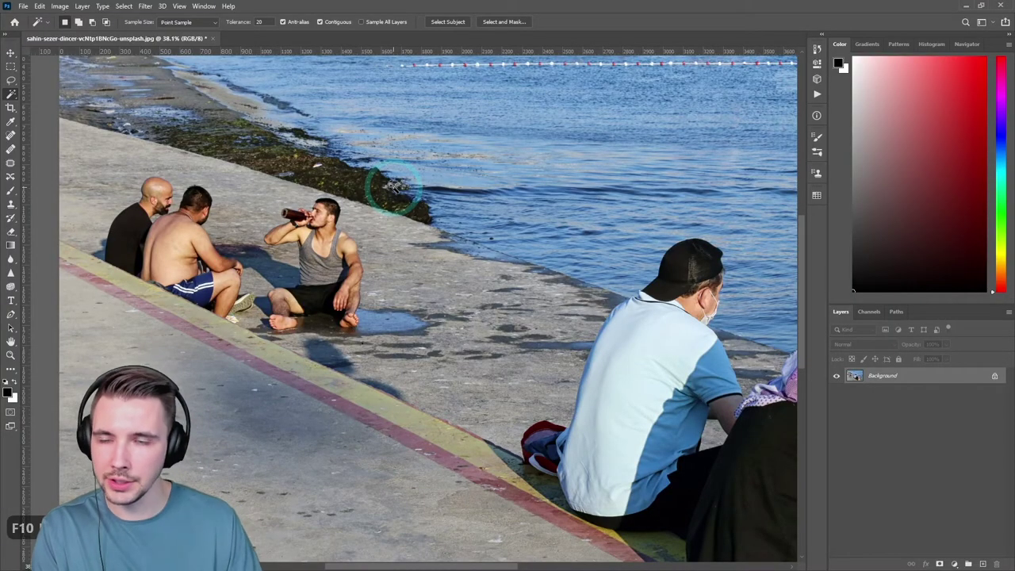
Step: Select the two men seated side by side on the pier with the Quick Selection tool
{"action": "key", "text": "F8"}
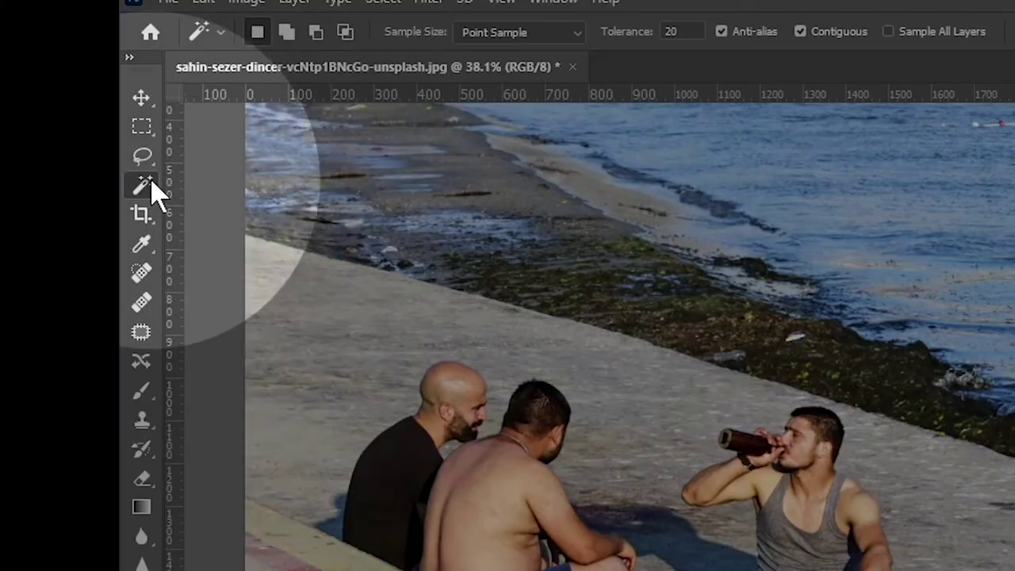
{"action": "right_click", "coordinate": [147, 190]}
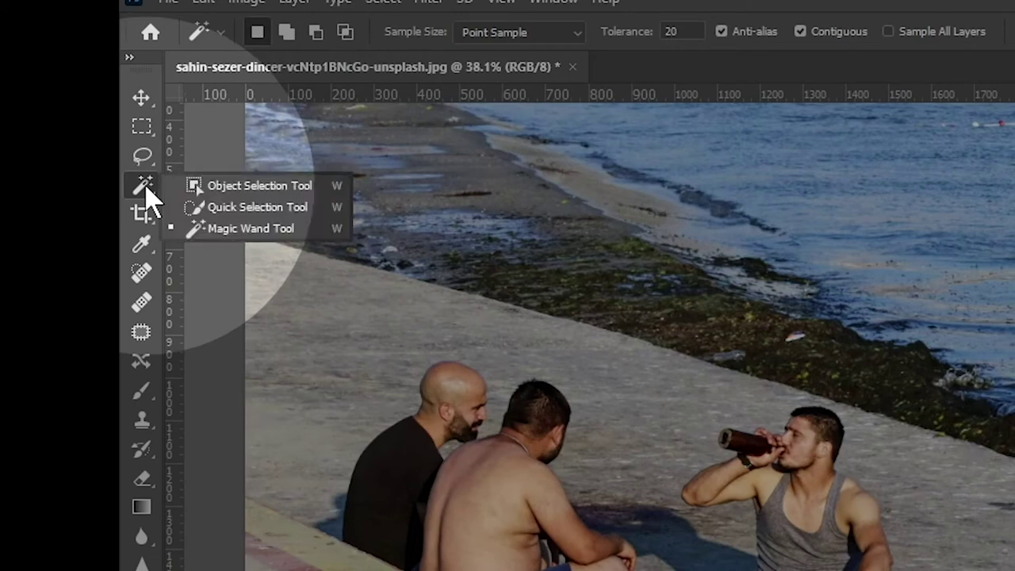
{"action": "left_click", "coordinate": [223, 208]}
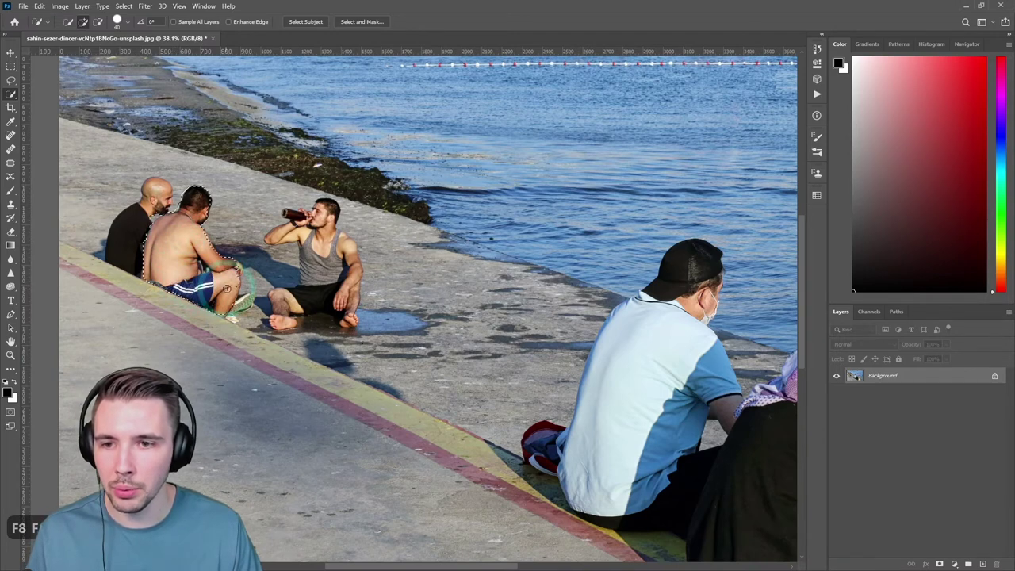
{"action": "mouse_move", "coordinate": [162, 250]}
{"action": "left_mouse_down"}
{"action": "mouse_move", "coordinate": [158, 190]}
{"action": "mouse_move", "coordinate": [209, 233]}
{"action": "mouse_move", "coordinate": [224, 253]}
{"action": "left_mouse_up"}
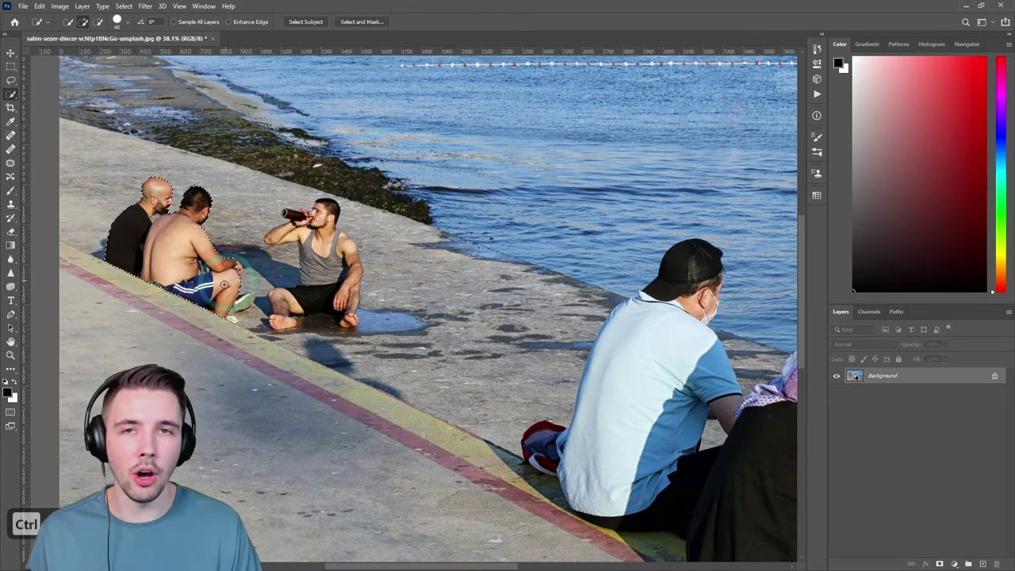
{"action": "left_click", "coordinate": [246, 303]}
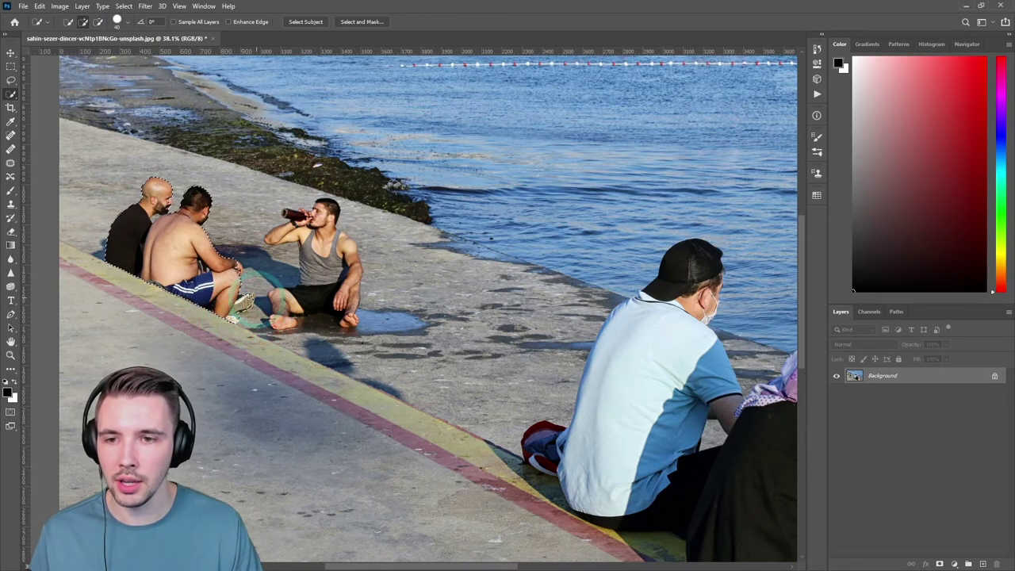
Step: Try Content-Aware Fill on the tight selection of the two men, deselect, and undo both the fill and the selection
{"action": "key", "text": "l"}
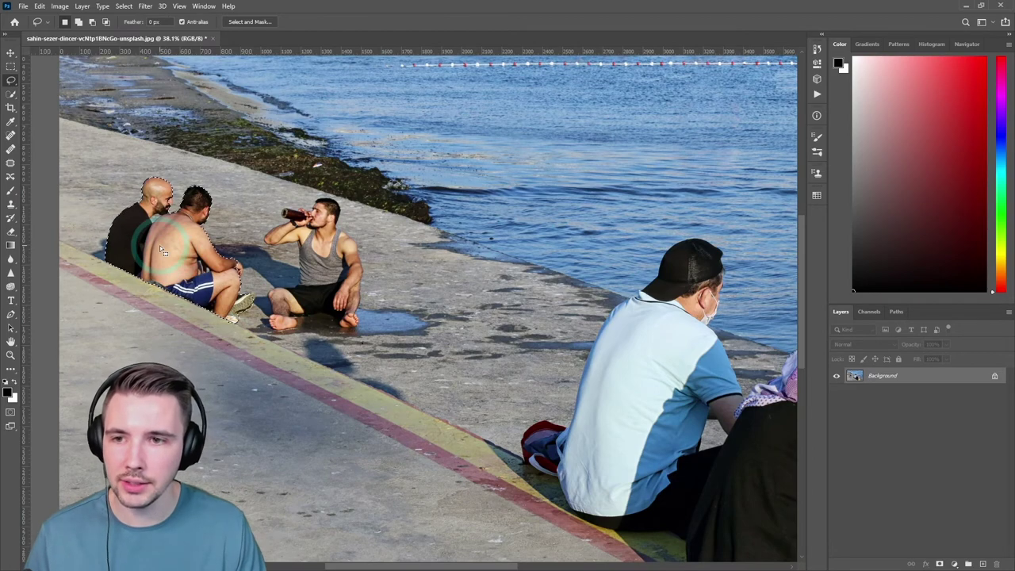
{"action": "right_click", "coordinate": [162, 248]}
{"action": "left_click", "coordinate": [202, 370]}
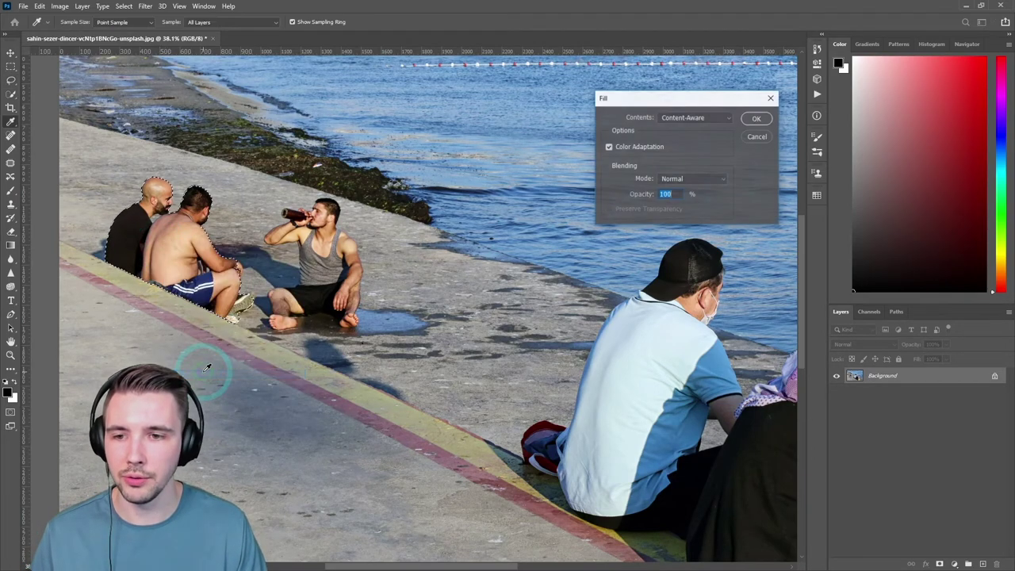
{"action": "left_click", "coordinate": [756, 118]}
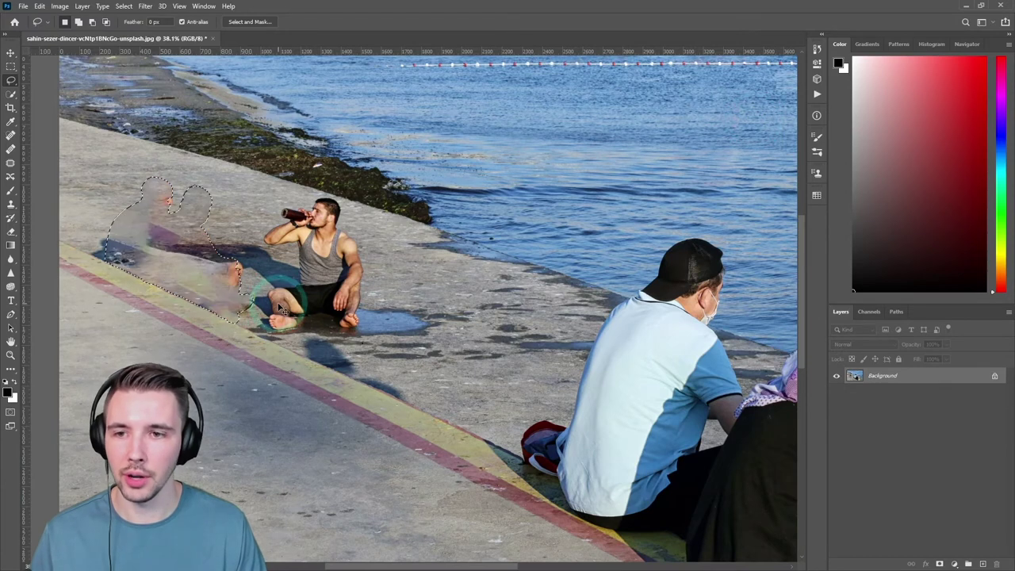
{"action": "key", "text": "ctrl+d"}
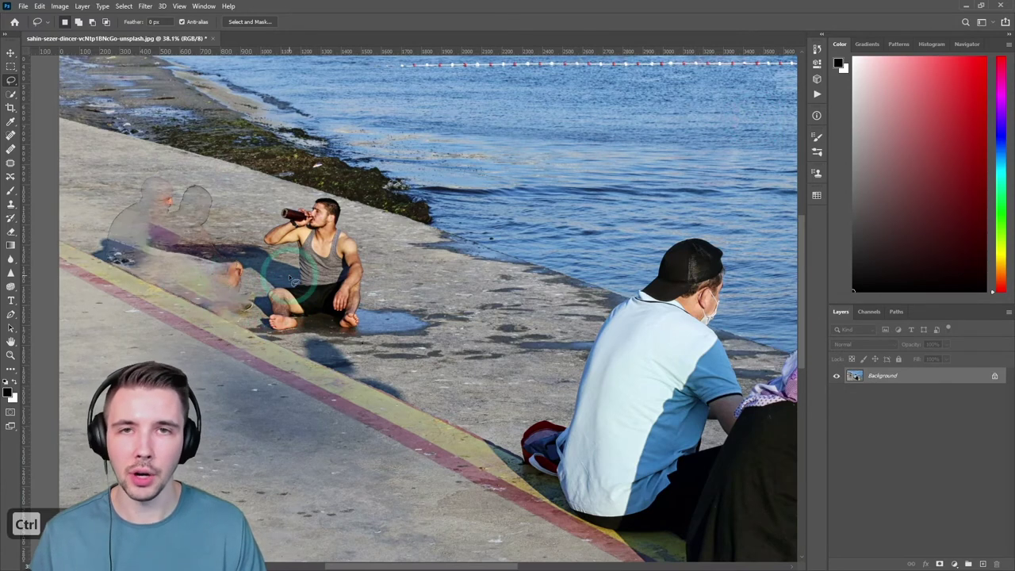
{"action": "key", "text": "ctrl+d"}
{"action": "key", "text": "ctrl+z"}
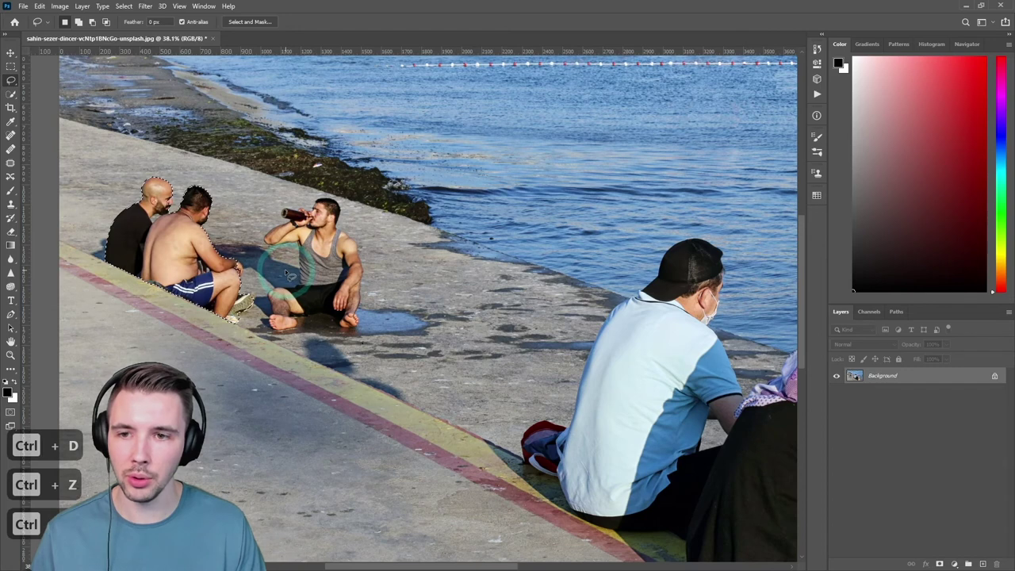
{"action": "key", "text": "ctrl+z"}
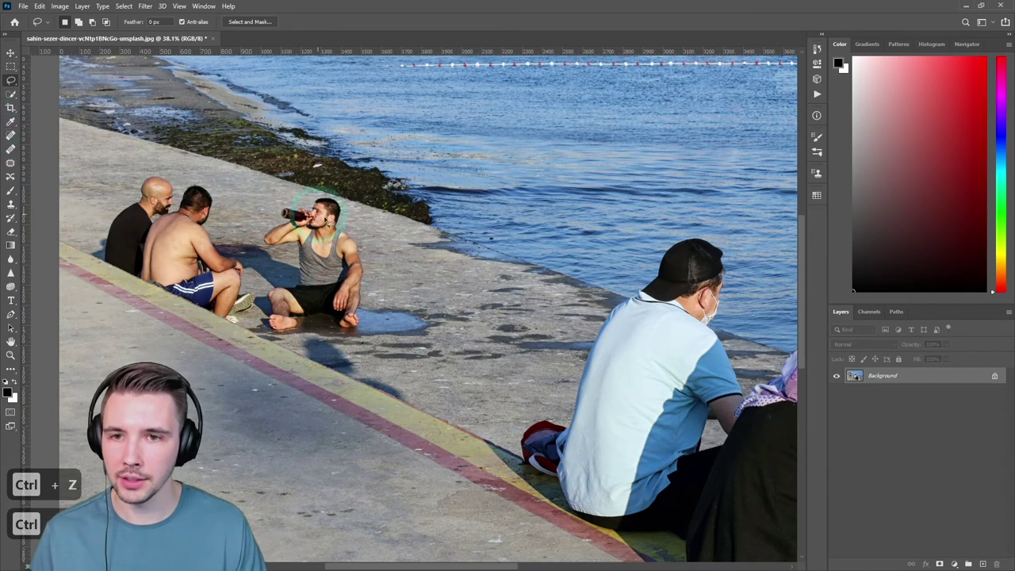
Step: Outline all three seated men in one close Lasso selection, replace them with Content-Aware Fill, and deselect
{"action": "mouse_move", "coordinate": [370, 242]}
{"action": "left_mouse_down"}
{"action": "mouse_move", "coordinate": [321, 193]}
{"action": "mouse_move", "coordinate": [274, 208]}
{"action": "mouse_move", "coordinate": [264, 227]}
{"action": "mouse_move", "coordinate": [269, 274]}
{"action": "mouse_move", "coordinate": [222, 220]}
{"action": "left_mouse_up"}
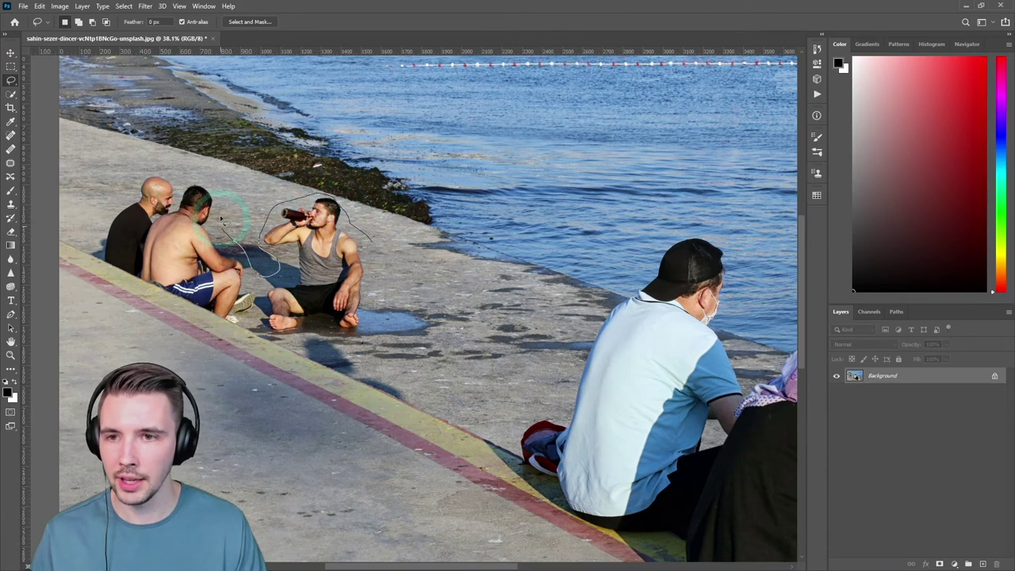
{"action": "left_click_drag", "start_coordinate": [207, 177], "coordinate": [138, 174]}
{"action": "left_click_drag", "start_coordinate": [103, 236], "coordinate": [122, 273]}
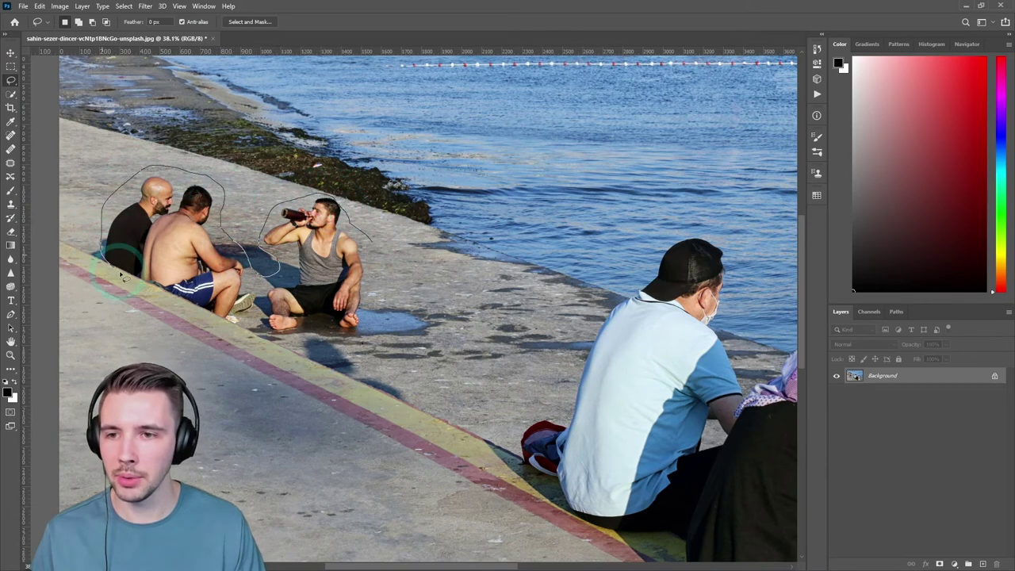
{"action": "mouse_move", "coordinate": [191, 309]}
{"action": "left_mouse_down"}
{"action": "mouse_move", "coordinate": [275, 336]}
{"action": "mouse_move", "coordinate": [370, 309]}
{"action": "mouse_move", "coordinate": [369, 252]}
{"action": "left_mouse_up"}
{"action": "right_click", "coordinate": [315, 255]}
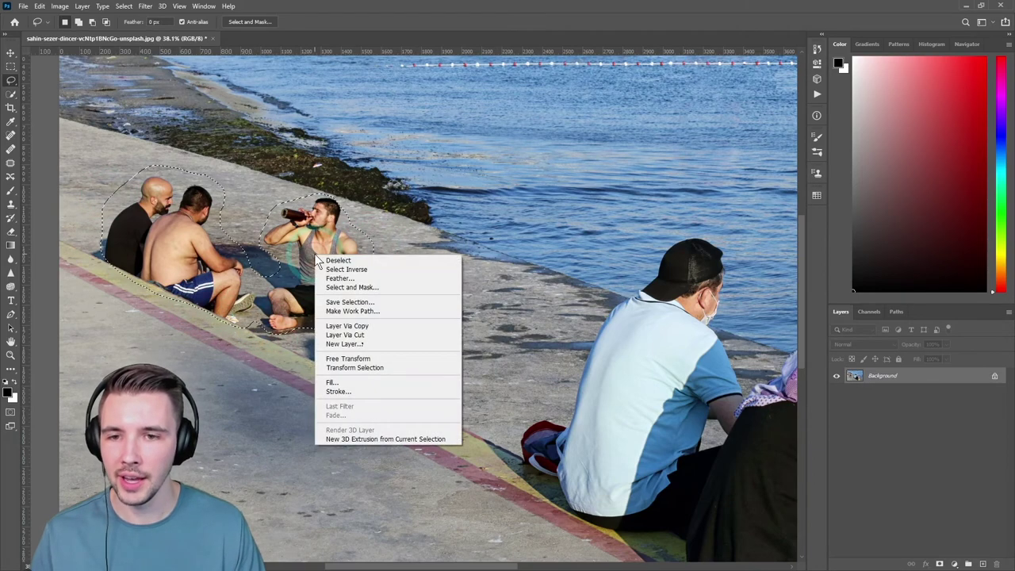
{"action": "left_click", "coordinate": [332, 384]}
{"action": "left_click", "coordinate": [754, 119]}
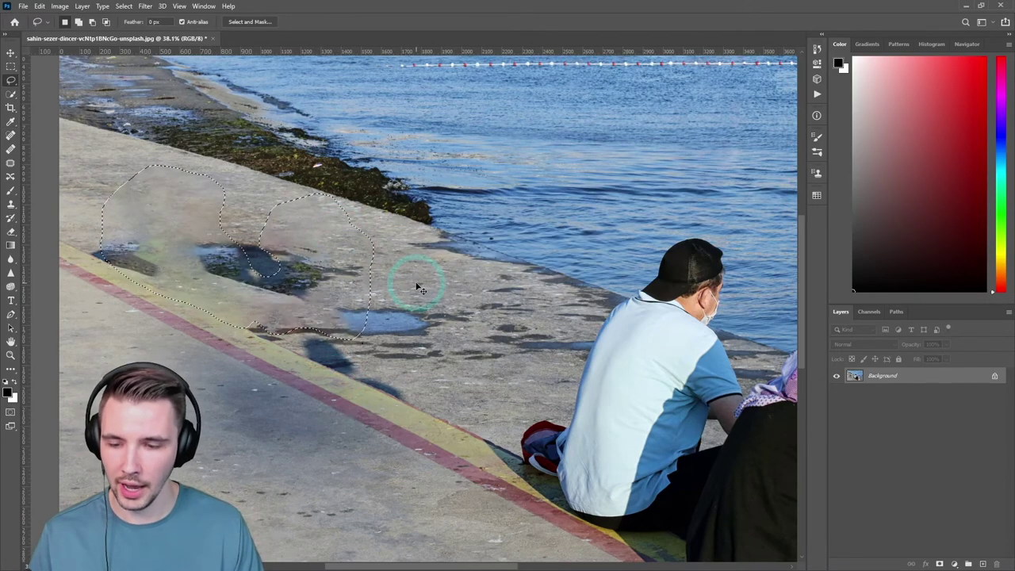
{"action": "key", "text": "ctrl+d"}
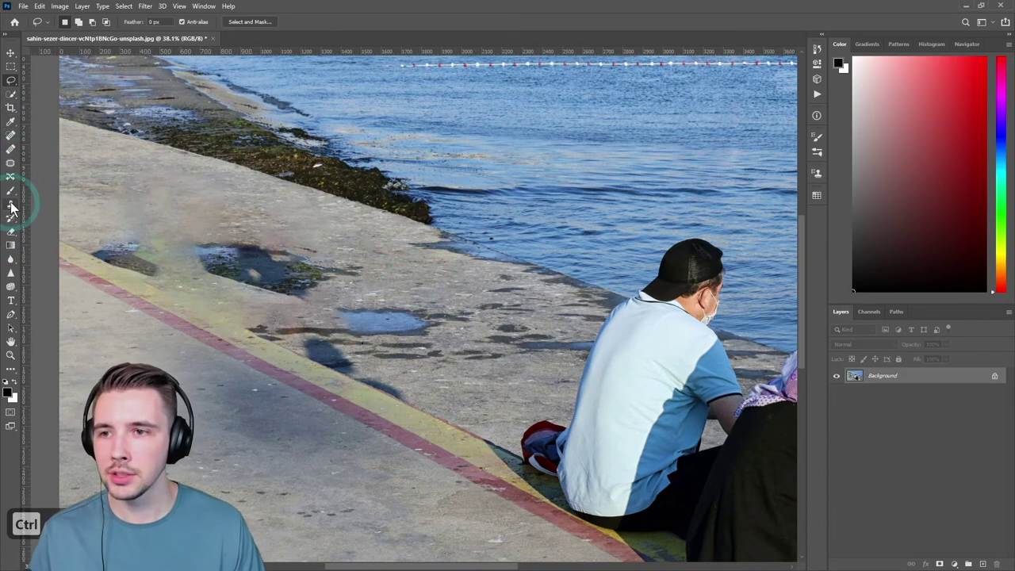
Step: Clone nearby concrete over the dark wet patch beside the yellow line with the Clone Stamp tool at brush size 175
{"action": "key", "text": "F10"}
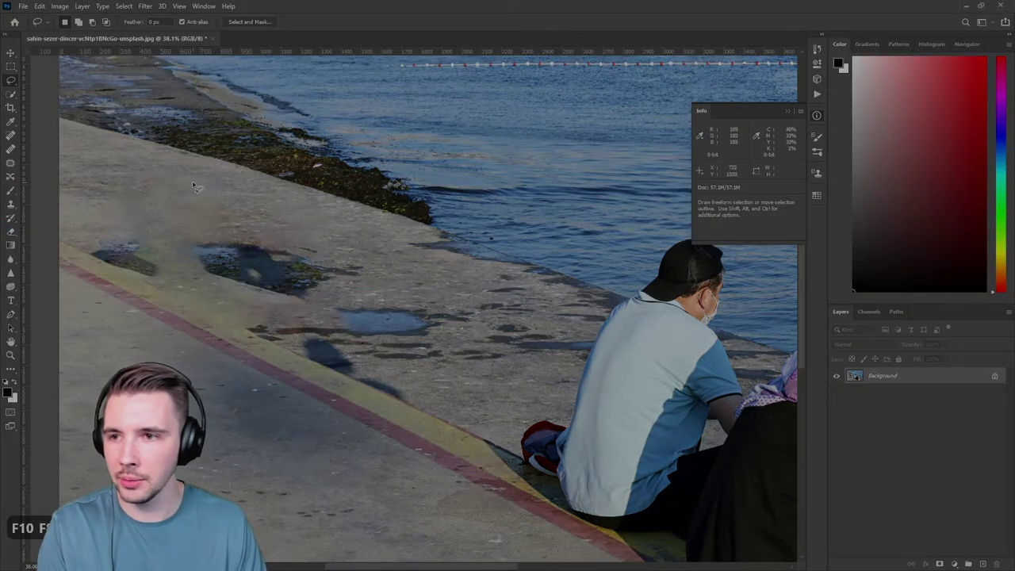
{"action": "left_click", "coordinate": [12, 205]}
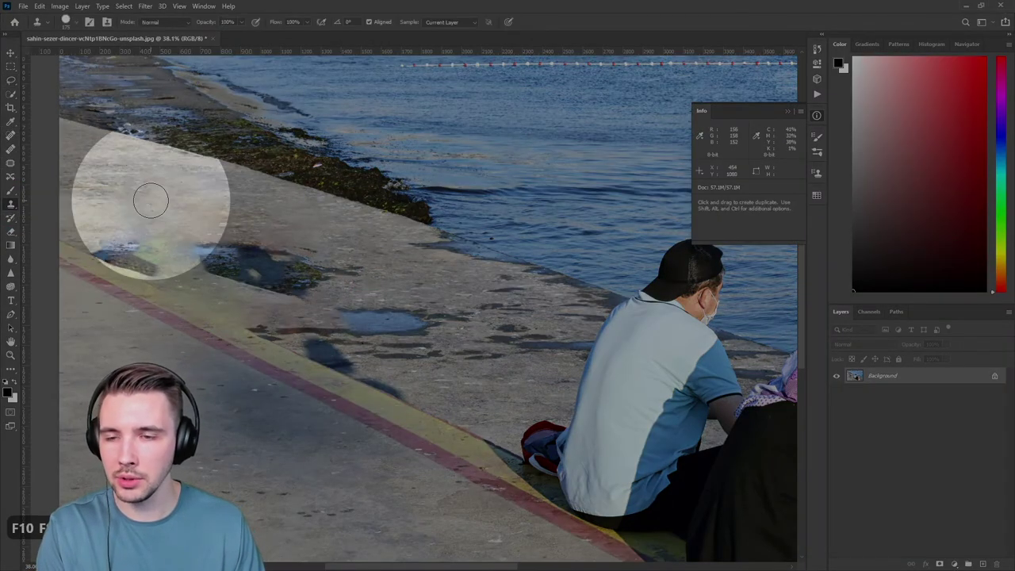
{"action": "key", "text": "F8"}
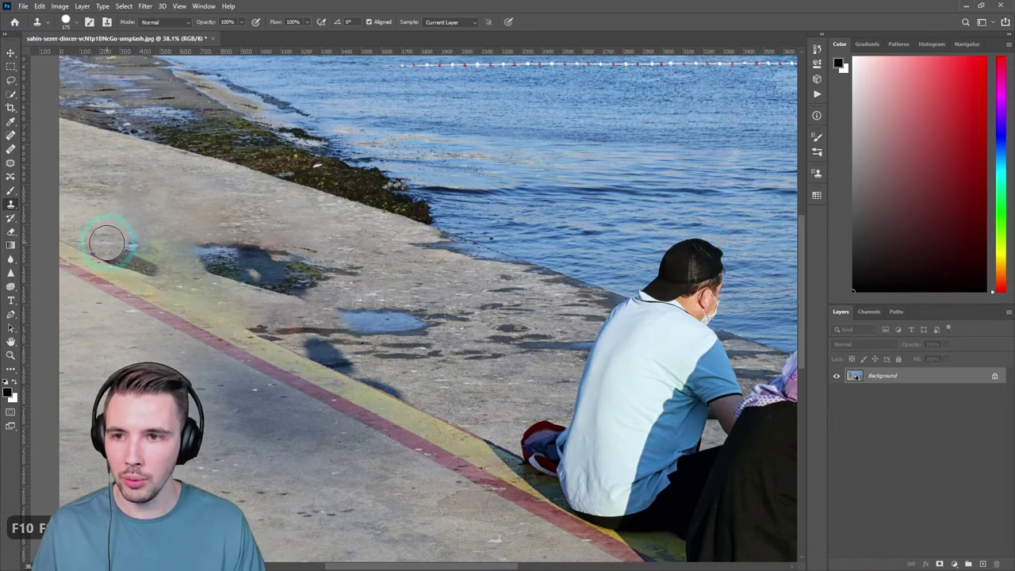
{"action": "left_click_drag", "start_coordinate": [113, 241], "coordinate": [147, 260]}
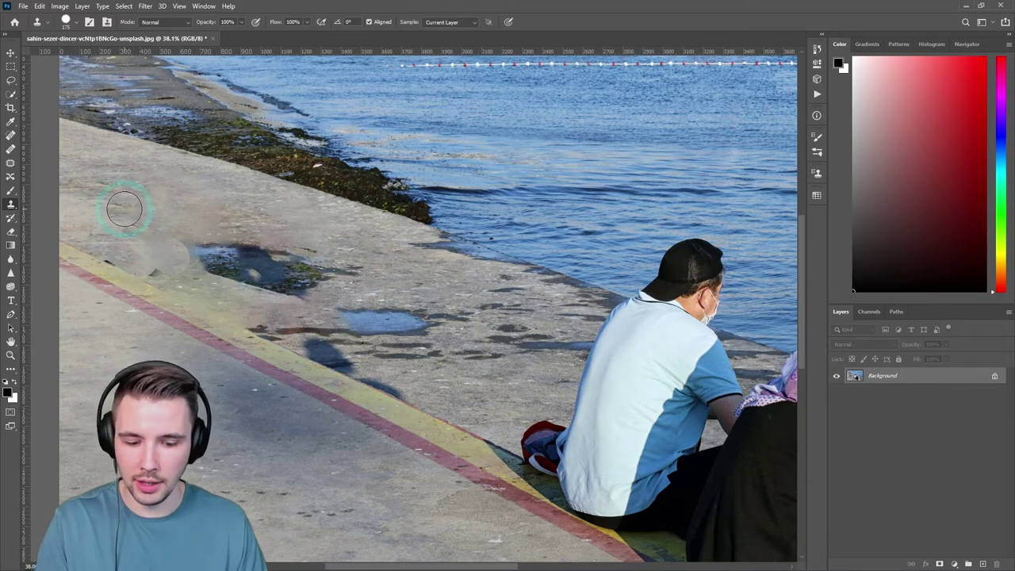
Step: Try broad Clone Stamp strokes at brush size 400 over the puddle and smudged concrete where the men sat, and undo them
{"action": "key", "text": "bracketright"}
{"action": "key", "text": "bracketright"}
{"action": "key", "text": "bracketright"}
{"action": "key", "text": "bracketright"}
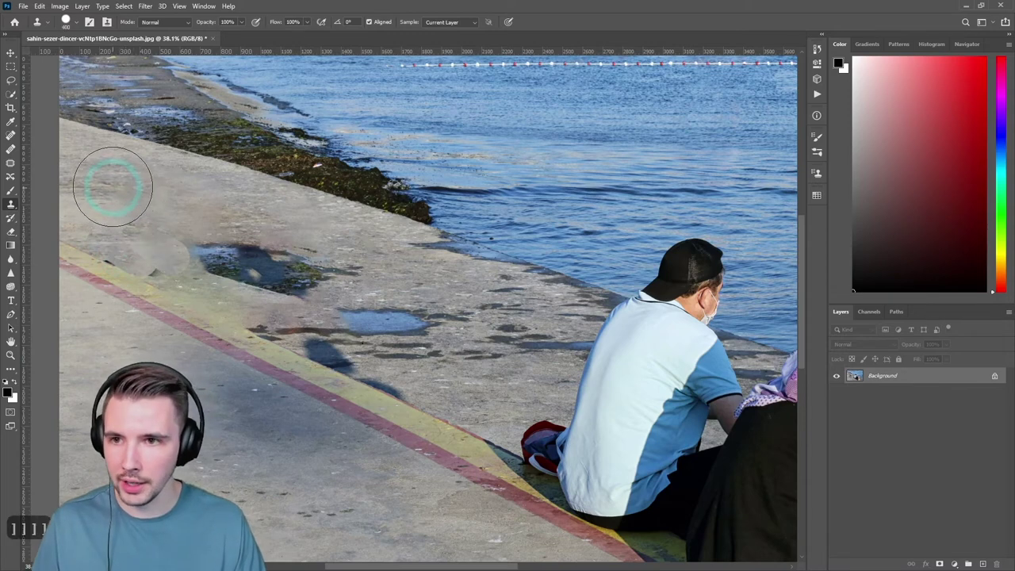
{"action": "left_click_drag", "start_coordinate": [159, 243], "coordinate": [264, 290]}
{"action": "left_click", "coordinate": [118, 189], "text": "alt"}
{"action": "left_click_drag", "start_coordinate": [119, 189], "coordinate": [211, 222]}
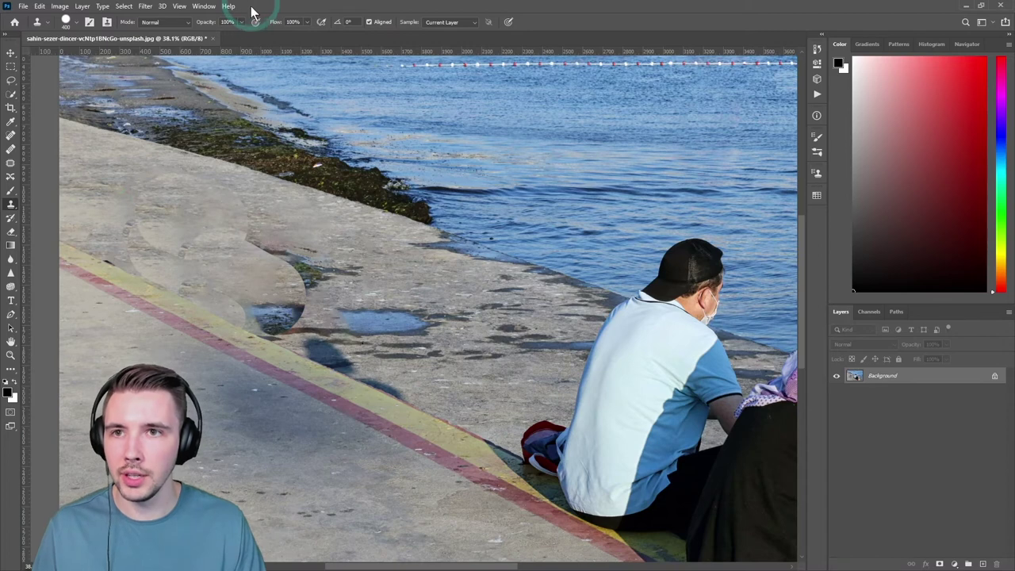
{"action": "key", "text": "ctrl+z"}
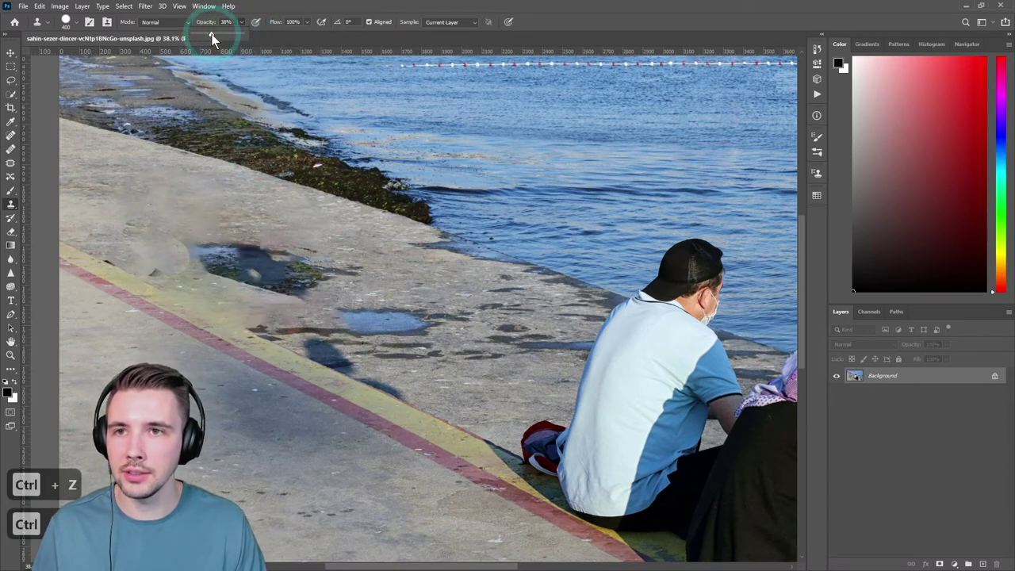
Step: Configure the Clone Stamp tool with a brush size of 150, 49% flow and 100% opacity
{"action": "key", "text": "bracketleft"}
{"action": "key", "text": "bracketleft"}
{"action": "key", "text": "bracketleft"}
{"action": "key", "text": "bracketleft"}
{"action": "key", "text": "bracketleft"}
{"action": "key", "text": "bracketleft"}
{"action": "key", "text": "bracketleft"}
{"action": "key", "text": "bracketleft"}
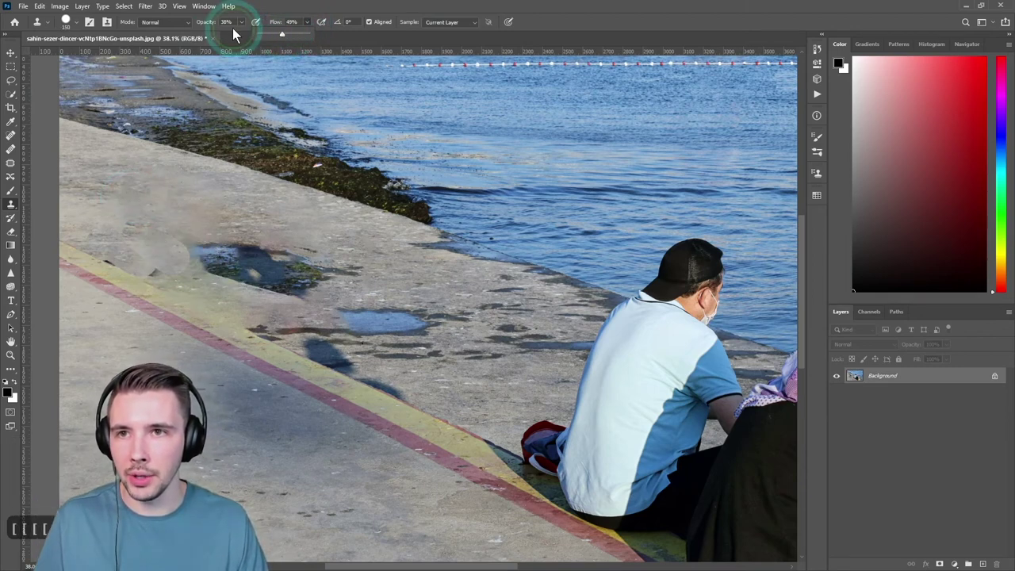
{"action": "left_click_drag", "start_coordinate": [252, 31], "coordinate": [275, 12]}
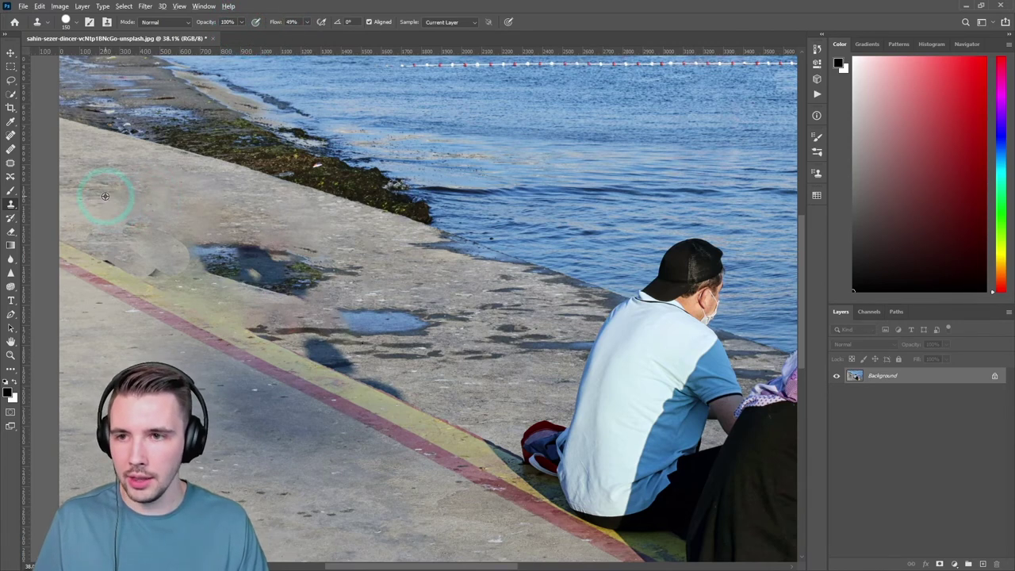
Step: Clone clean concrete over the seaweed-filled puddle and the dark mark beside the yellow line, undoing the stray stamps
{"action": "mouse_move", "coordinate": [169, 237]}
{"action": "left_mouse_down"}
{"action": "mouse_move", "coordinate": [207, 244]}
{"action": "mouse_move", "coordinate": [205, 255]}
{"action": "mouse_move", "coordinate": [235, 240]}
{"action": "mouse_move", "coordinate": [208, 251]}
{"action": "mouse_move", "coordinate": [230, 240]}
{"action": "mouse_move", "coordinate": [218, 256]}
{"action": "mouse_move", "coordinate": [256, 243]}
{"action": "mouse_move", "coordinate": [206, 273]}
{"action": "mouse_move", "coordinate": [264, 252]}
{"action": "mouse_move", "coordinate": [224, 280]}
{"action": "mouse_move", "coordinate": [279, 262]}
{"action": "mouse_move", "coordinate": [232, 292]}
{"action": "mouse_move", "coordinate": [299, 260]}
{"action": "mouse_move", "coordinate": [246, 214]}
{"action": "left_mouse_up"}
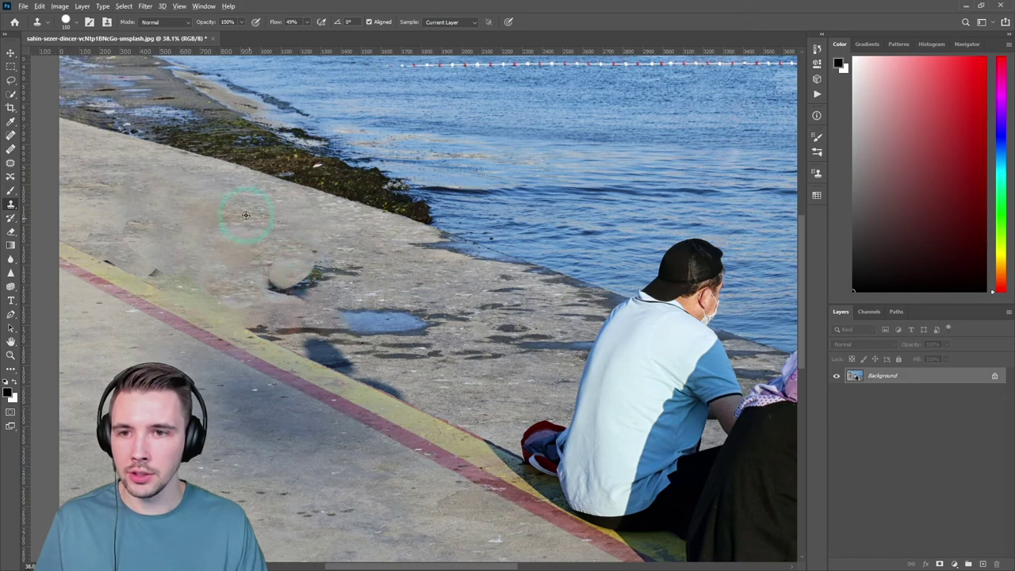
{"action": "mouse_move", "coordinate": [251, 256]}
{"action": "left_mouse_down"}
{"action": "mouse_move", "coordinate": [280, 283]}
{"action": "mouse_move", "coordinate": [219, 214]}
{"action": "left_mouse_up"}
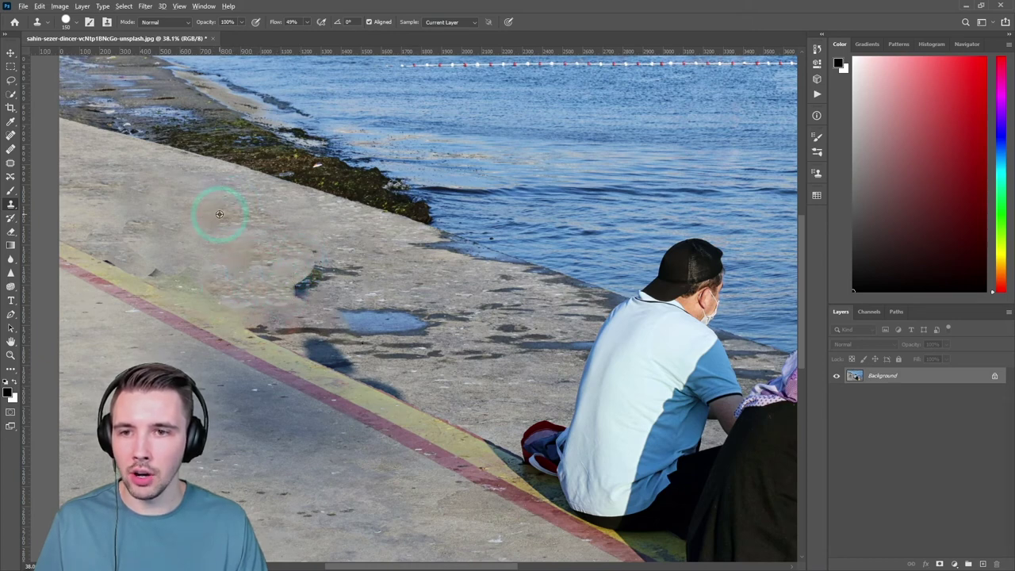
{"action": "mouse_move", "coordinate": [281, 248]}
{"action": "left_mouse_down"}
{"action": "mouse_move", "coordinate": [308, 256]}
{"action": "mouse_move", "coordinate": [302, 286]}
{"action": "mouse_move", "coordinate": [356, 272]}
{"action": "left_mouse_up"}
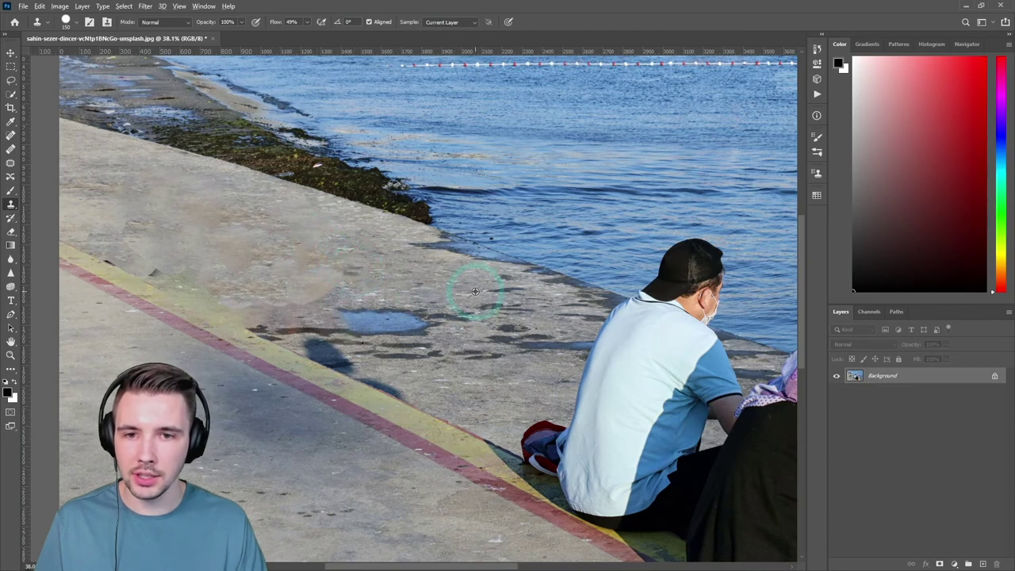
{"action": "left_click", "coordinate": [154, 268]}
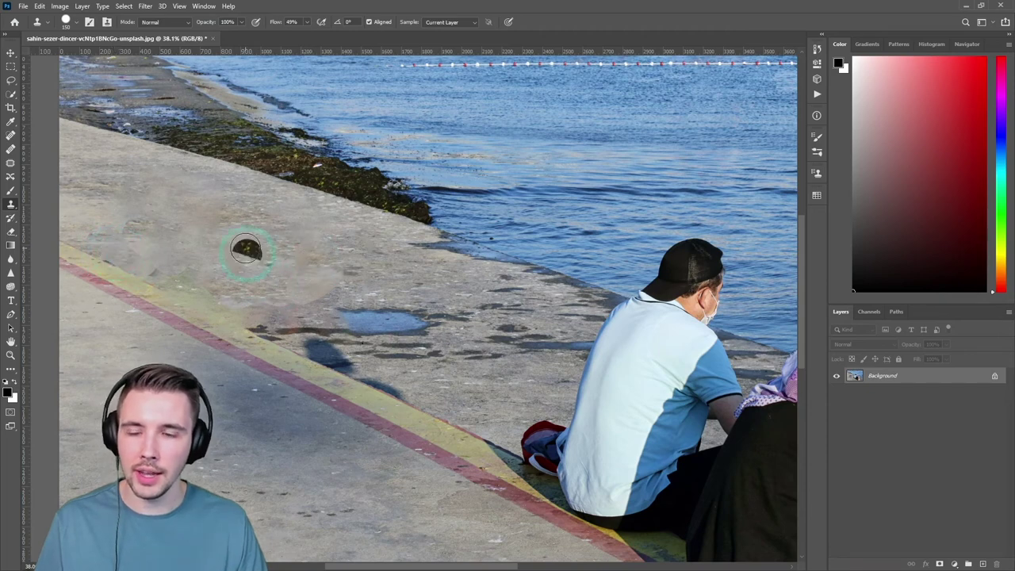
{"action": "key", "text": "ctrl+z"}
{"action": "key", "text": "ctrl+z"}
Step: Outline the smudged stretch of the yellow and red line with the Patch tool, patch it from a cleaner stretch, and deselect
{"action": "left_click", "coordinate": [10, 163]}
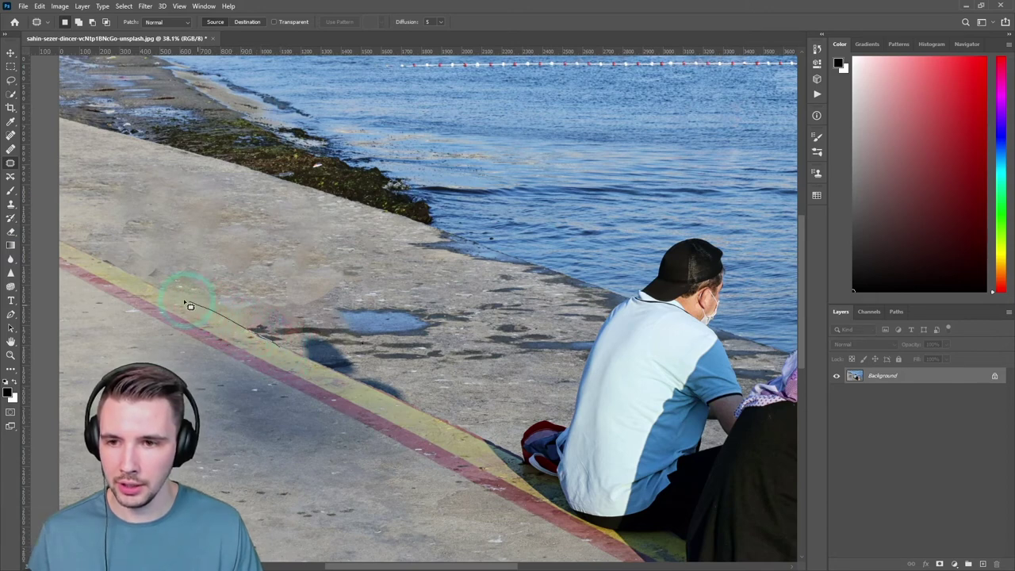
{"action": "mouse_move", "coordinate": [157, 293]}
{"action": "left_mouse_down"}
{"action": "mouse_move", "coordinate": [293, 349]}
{"action": "mouse_move", "coordinate": [264, 342]}
{"action": "mouse_move", "coordinate": [272, 352]}
{"action": "mouse_move", "coordinate": [298, 345]}
{"action": "mouse_move", "coordinate": [256, 348]}
{"action": "mouse_move", "coordinate": [215, 332]}
{"action": "mouse_move", "coordinate": [293, 377]}
{"action": "left_mouse_up"}
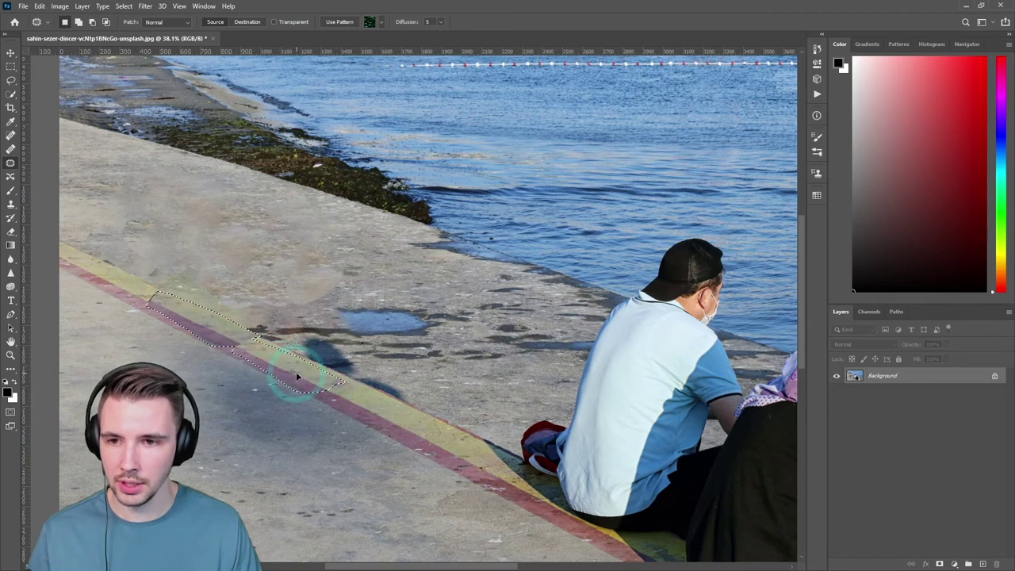
{"action": "left_click_drag", "start_coordinate": [300, 371], "coordinate": [303, 371]}
{"action": "key", "text": "ctrl+d"}
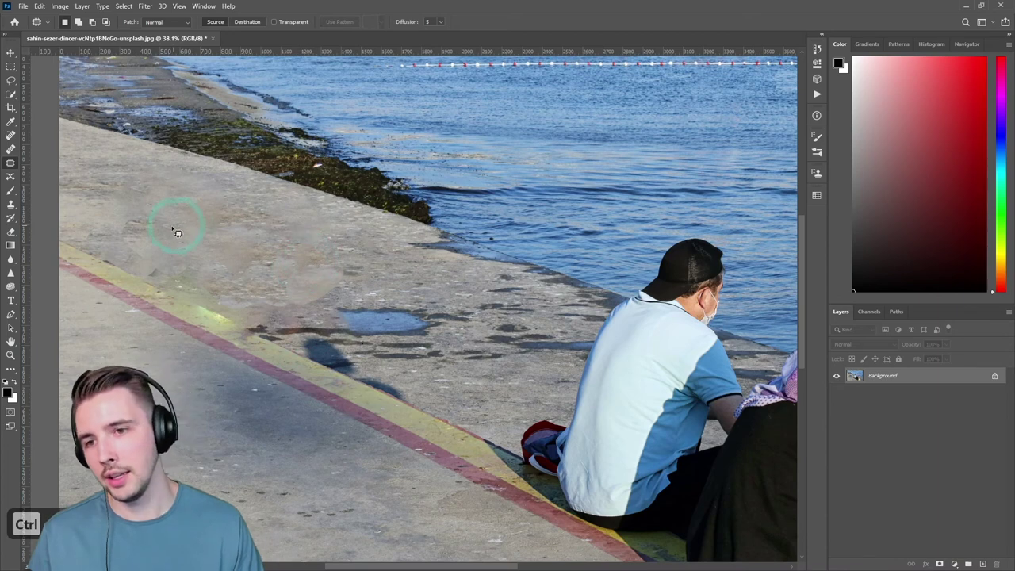
Step: Clone nearby concrete over the greenish smudge along the yellow line's upper edge with the Clone Stamp tool
{"action": "left_click", "coordinate": [13, 202]}
{"action": "left_click", "coordinate": [136, 260], "text": "alt"}
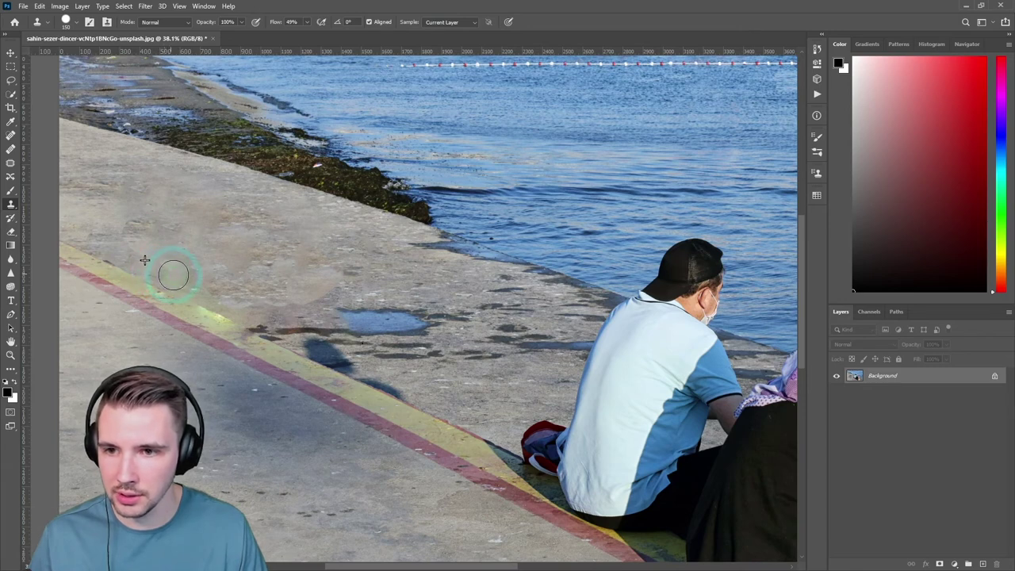
{"action": "left_click", "coordinate": [158, 278]}
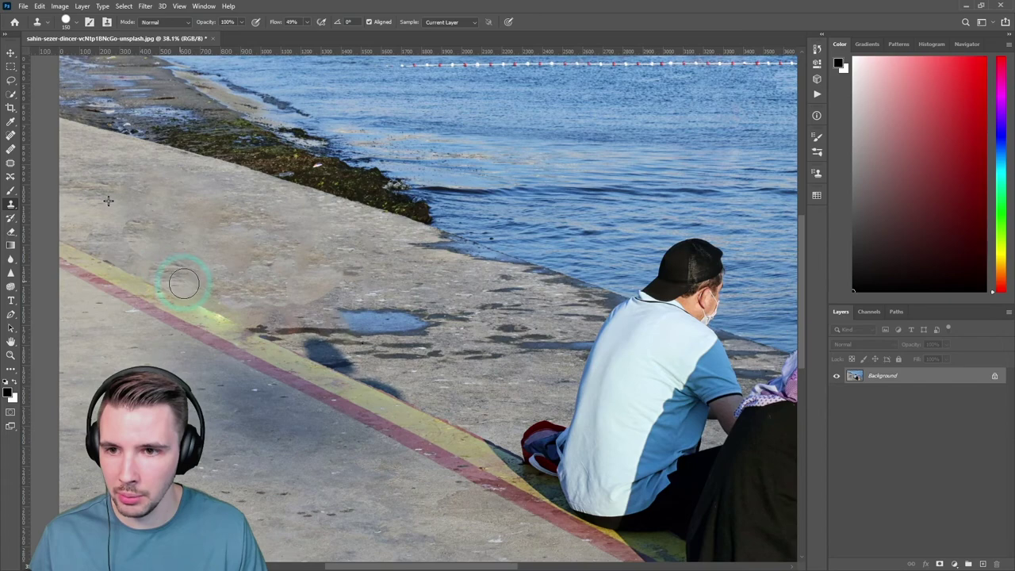
Step: Set the Clone Stamp to brush size 300 and 23% flow, and blend clean concrete over the blotchy area where the men sat
{"action": "scroll", "coordinate": [206, 297], "scroll_direction": "down", "scroll_amount": 5}
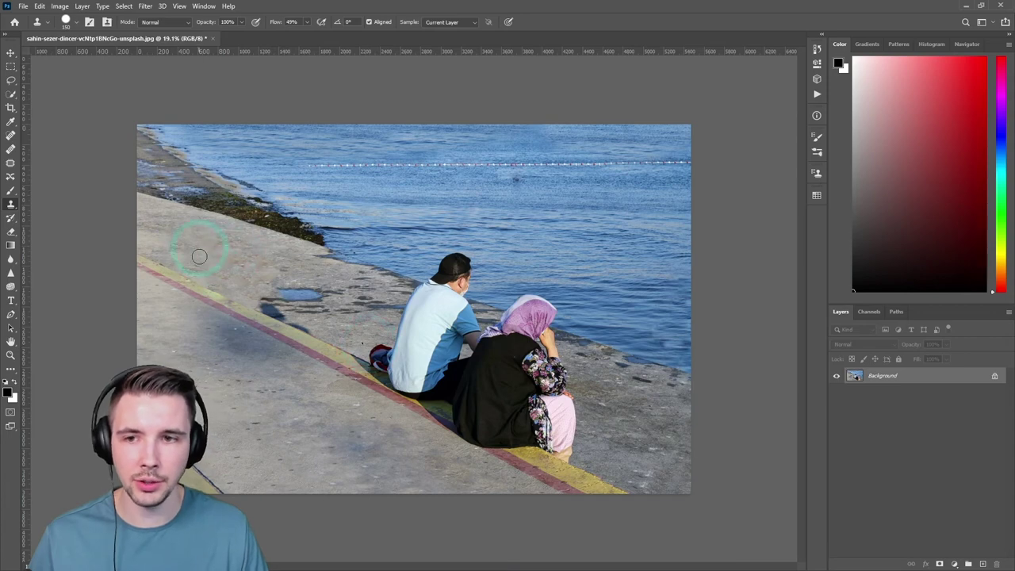
{"action": "key", "text": "bracketright"}
{"action": "key", "text": "bracketright"}
{"action": "key", "text": "bracketright"}
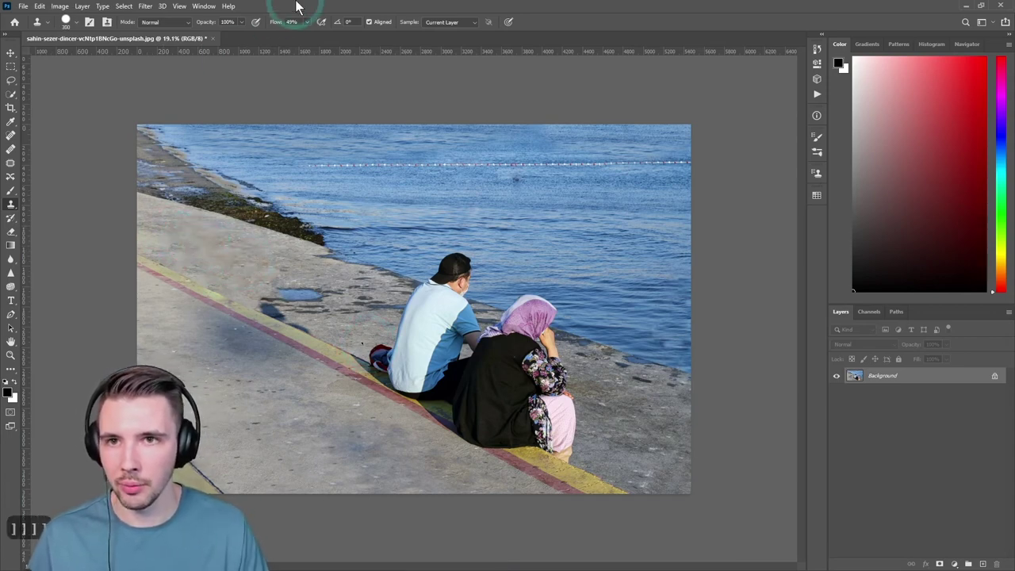
{"action": "left_click_drag", "start_coordinate": [303, 32], "coordinate": [294, 34]}
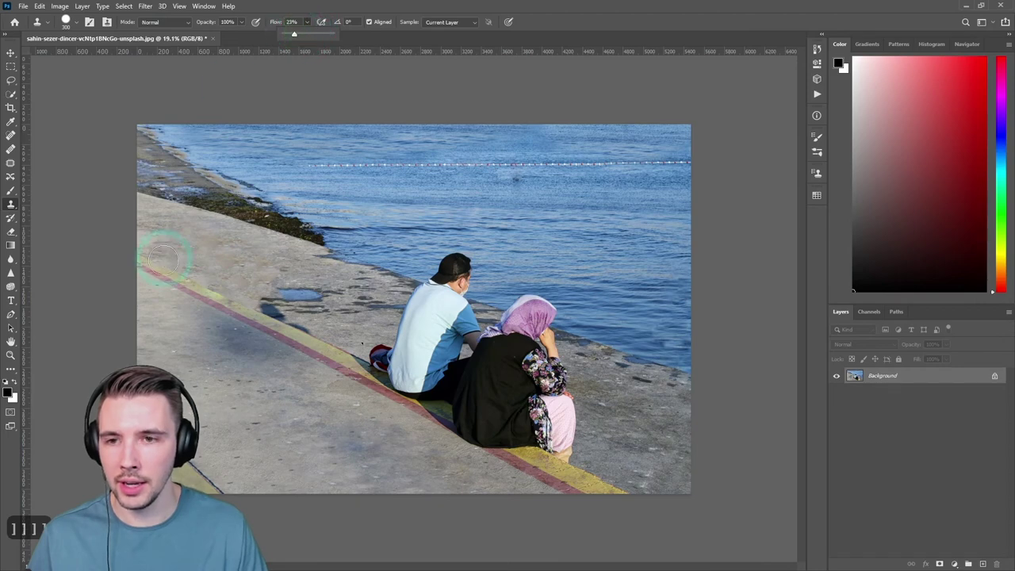
{"action": "left_click", "coordinate": [166, 230], "text": "alt"}
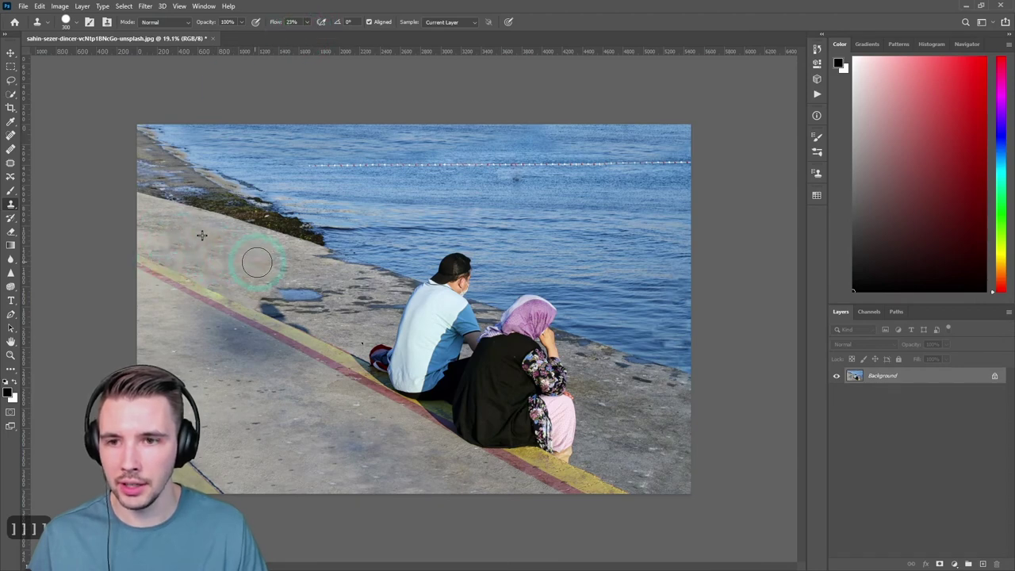
{"action": "left_click_drag", "start_coordinate": [271, 260], "coordinate": [295, 267]}
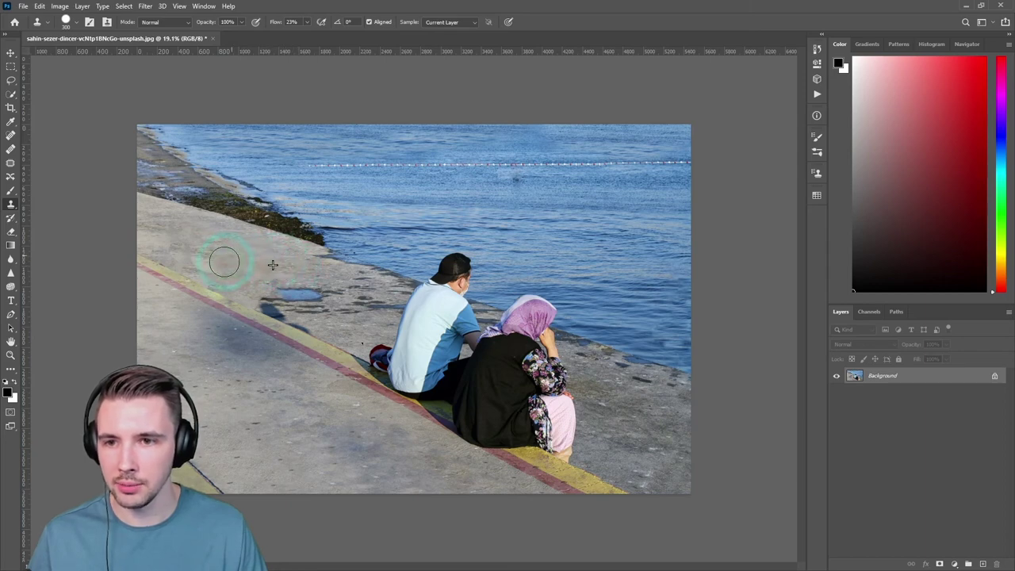
Step: Clone dry concrete over the remaining blotches, the blue puddle and the dark wet patches between the yellow line and the water
{"action": "left_click", "coordinate": [152, 225], "text": "alt"}
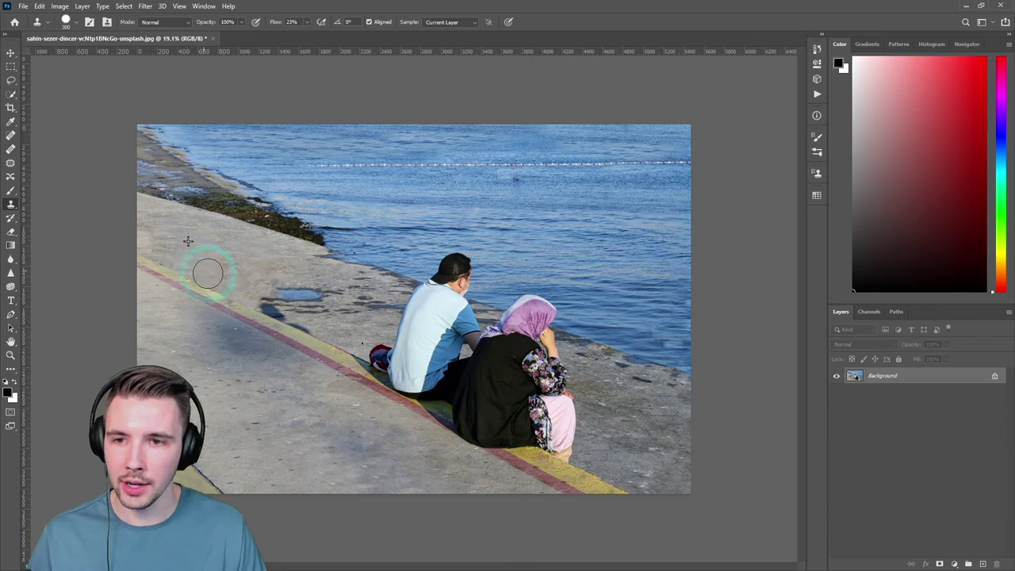
{"action": "left_click_drag", "start_coordinate": [224, 278], "coordinate": [260, 298]}
{"action": "left_click", "coordinate": [317, 248]}
{"action": "left_click", "coordinate": [229, 255], "text": "alt"}
{"action": "mouse_move", "coordinate": [263, 282]}
{"action": "left_mouse_down"}
{"action": "mouse_move", "coordinate": [324, 294]}
{"action": "mouse_move", "coordinate": [307, 262]}
{"action": "mouse_move", "coordinate": [319, 270]}
{"action": "left_mouse_up"}
{"action": "left_click", "coordinate": [252, 287], "text": "alt"}
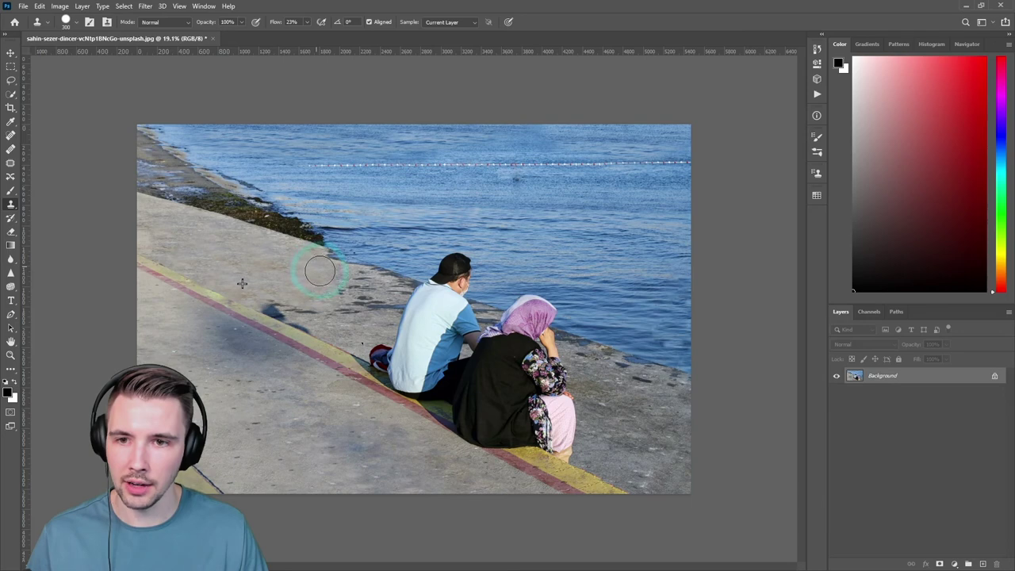
{"action": "mouse_move", "coordinate": [243, 294]}
{"action": "left_mouse_down"}
{"action": "mouse_move", "coordinate": [290, 311]}
{"action": "mouse_move", "coordinate": [328, 300]}
{"action": "mouse_move", "coordinate": [341, 314]}
{"action": "mouse_move", "coordinate": [324, 279]}
{"action": "mouse_move", "coordinate": [362, 315]}
{"action": "mouse_move", "coordinate": [354, 282]}
{"action": "mouse_move", "coordinate": [374, 310]}
{"action": "mouse_move", "coordinate": [343, 315]}
{"action": "mouse_move", "coordinate": [269, 294]}
{"action": "mouse_move", "coordinate": [359, 287]}
{"action": "left_mouse_up"}
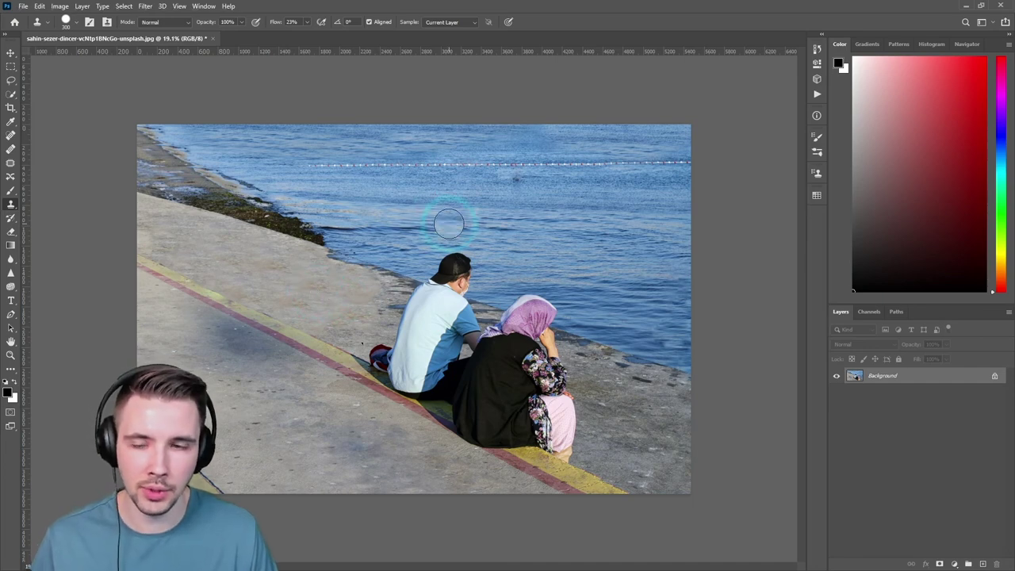
Step: Clone nearby water over the buoy line crossing the sea with the Clone Stamp tool
{"action": "left_click", "coordinate": [212, 190]}
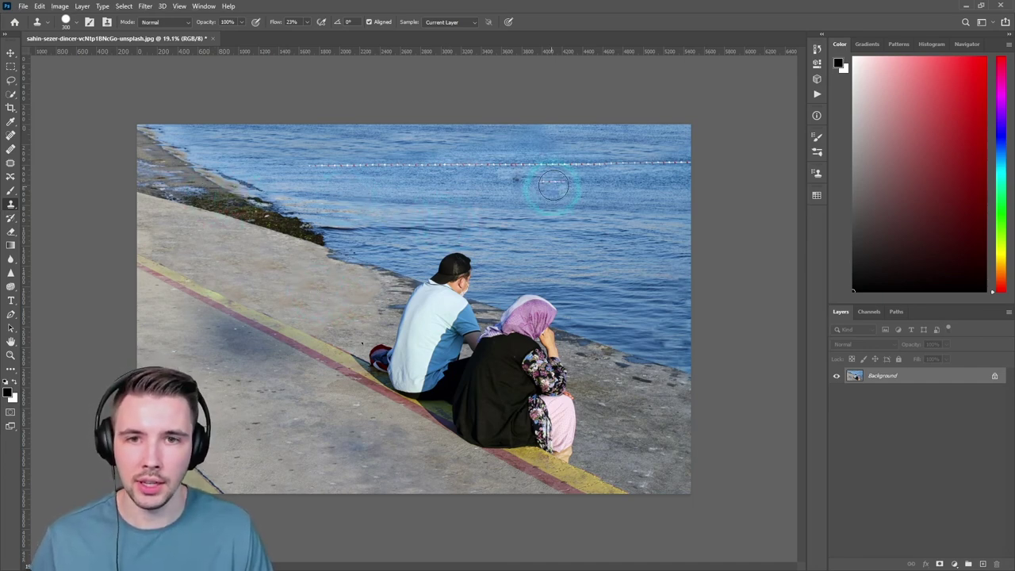
{"action": "left_click", "coordinate": [582, 181], "text": "alt"}
{"action": "left_click_drag", "start_coordinate": [574, 168], "coordinate": [543, 169]}
{"action": "mouse_move", "coordinate": [611, 186]}
{"action": "left_mouse_down"}
{"action": "mouse_move", "coordinate": [527, 166]}
{"action": "mouse_move", "coordinate": [301, 165]}
{"action": "left_mouse_up"}
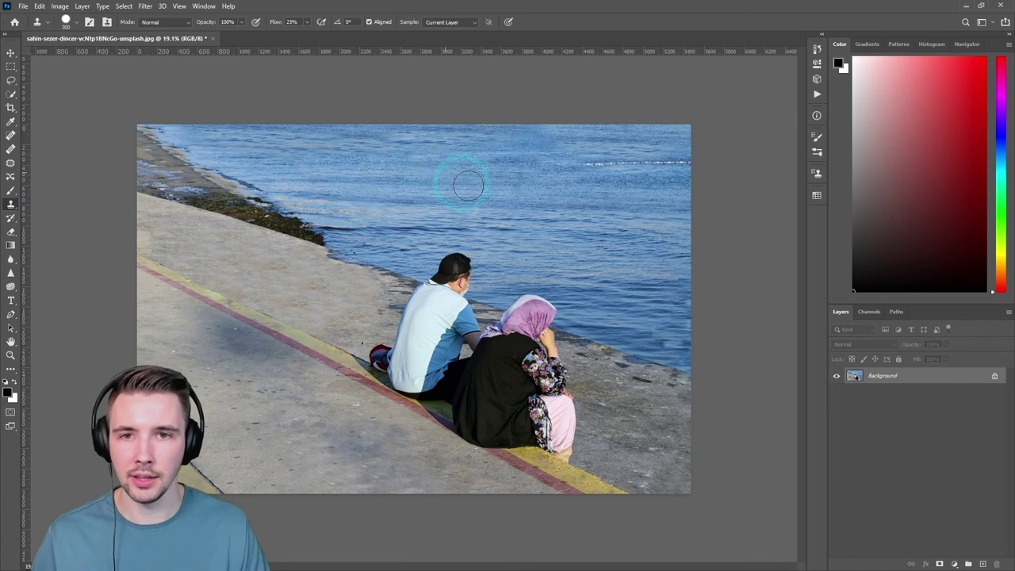